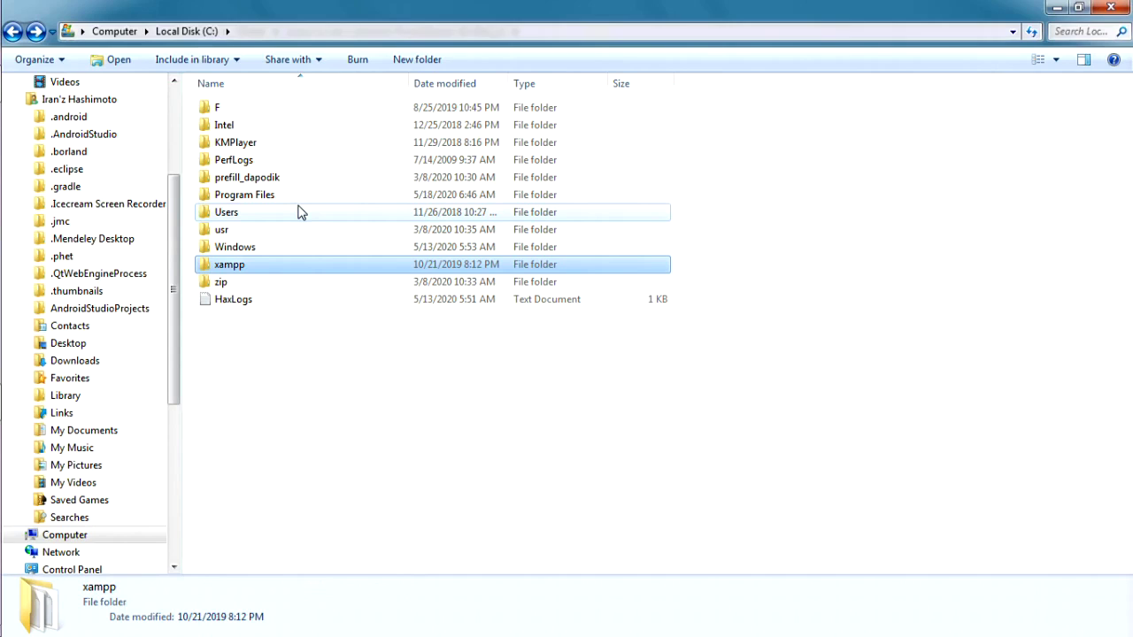
- Open the Windows folder on drive C, then its System32 folder
key(Up)
key(Up)
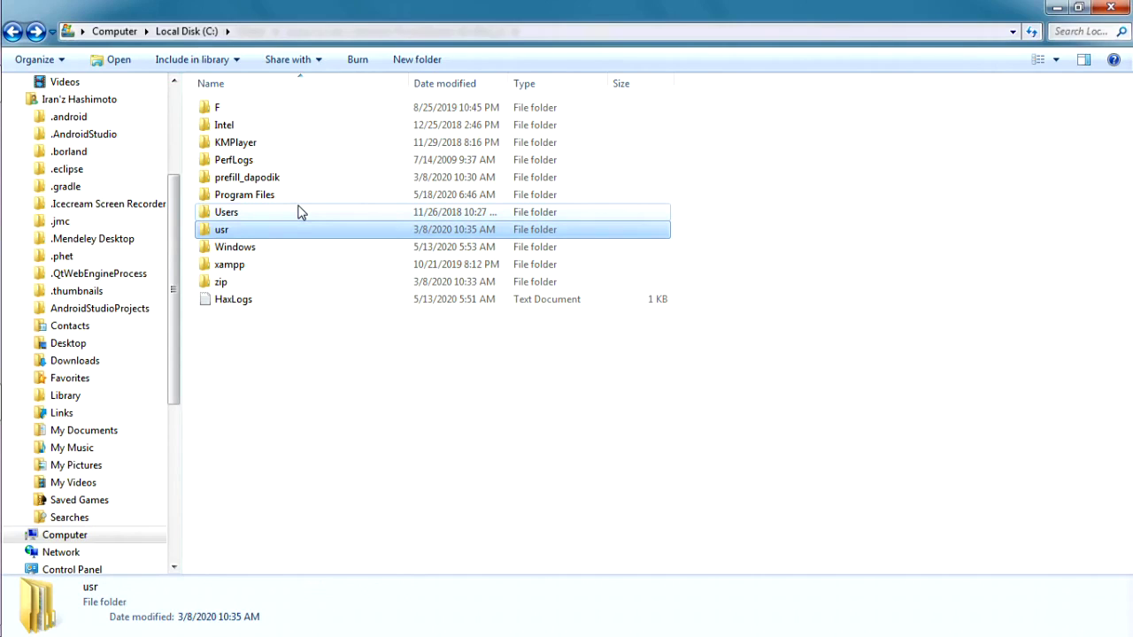
key(Down)
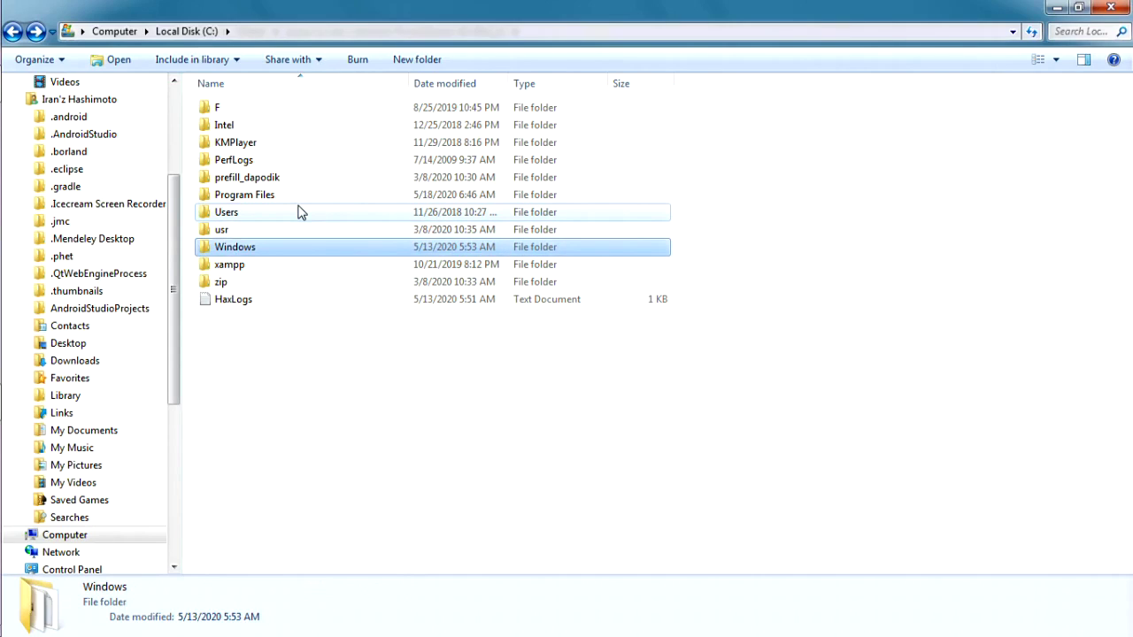
key(Return)
key(Down)
key(Down)
key(Down)
key(Down)
key(Down)
key(Down)
key(Down)
key(Down)
key(Down)
key(Down)
key(Down)
key(Down)
key(Down)
key(Down)
key(Down)
key(Down)
key(Down)
key(Down)
key(Down)
key(Down)
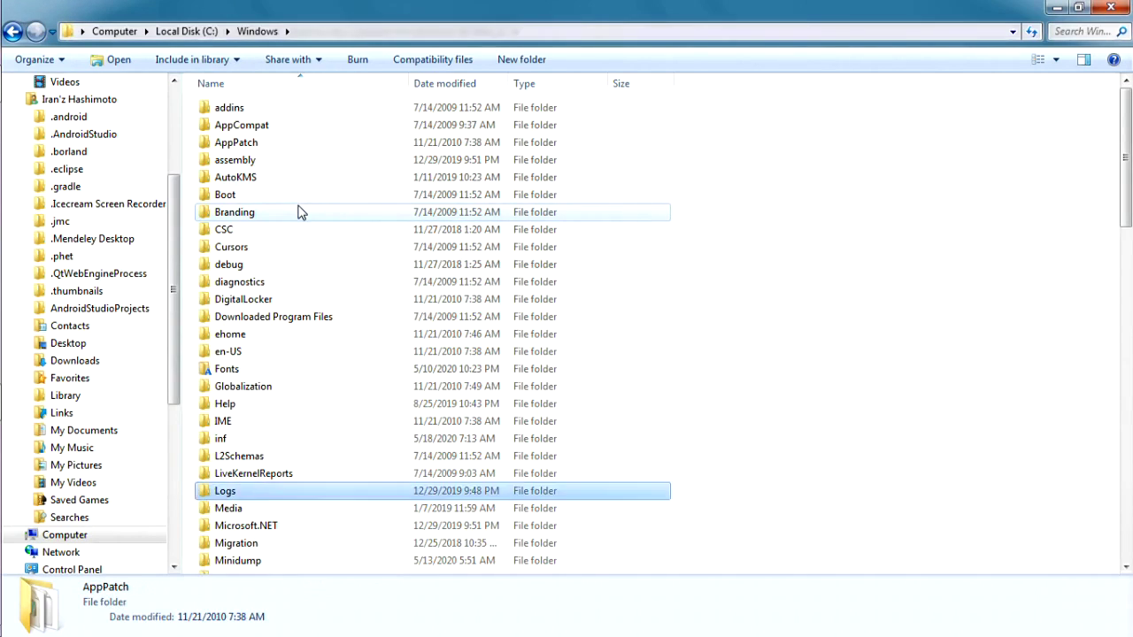
key(Down)
key(Down)
key(Down)
key(Down)
key(Down)
key(Down)
key(Down)
key(Down)
key(Down)
key(Down)
key(Down)
key(Down)
key(Down)
key(Down)
key(Down)
key(Down)
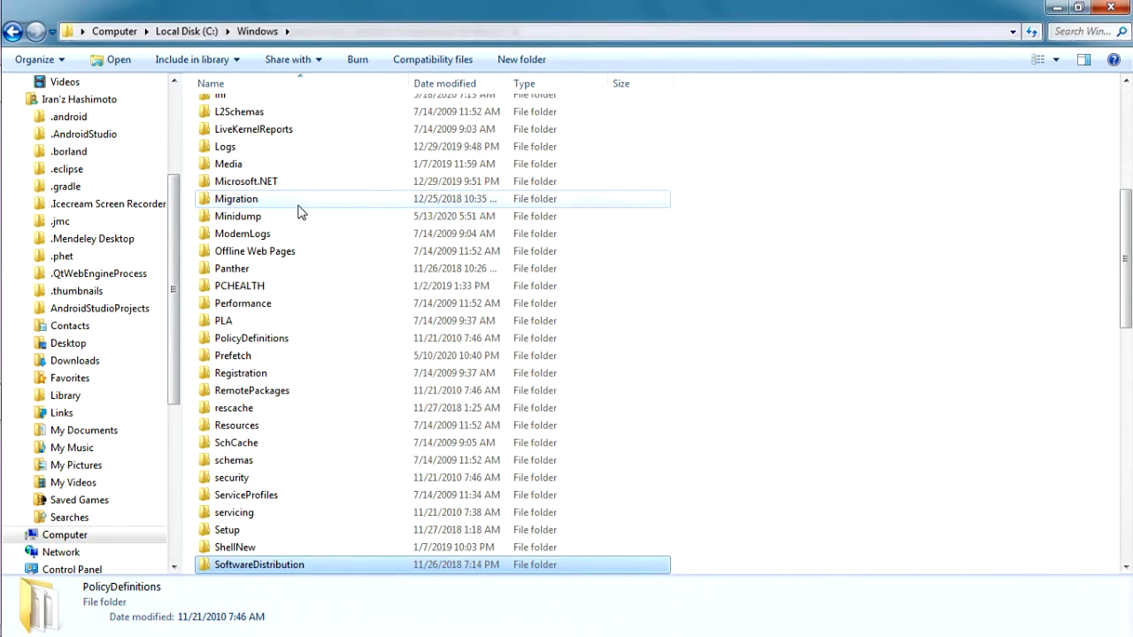
key(Down)
key(Down)
key(Down)
key(Down)
key(Down)
key(Down)
key(Down)
key(Down)
key(Down)
key(Down)
key(Down)
key(Up)
key(Up)
key(Up)
key(Up)
key(Up)
key(Up)
key(Up)
key(Up)
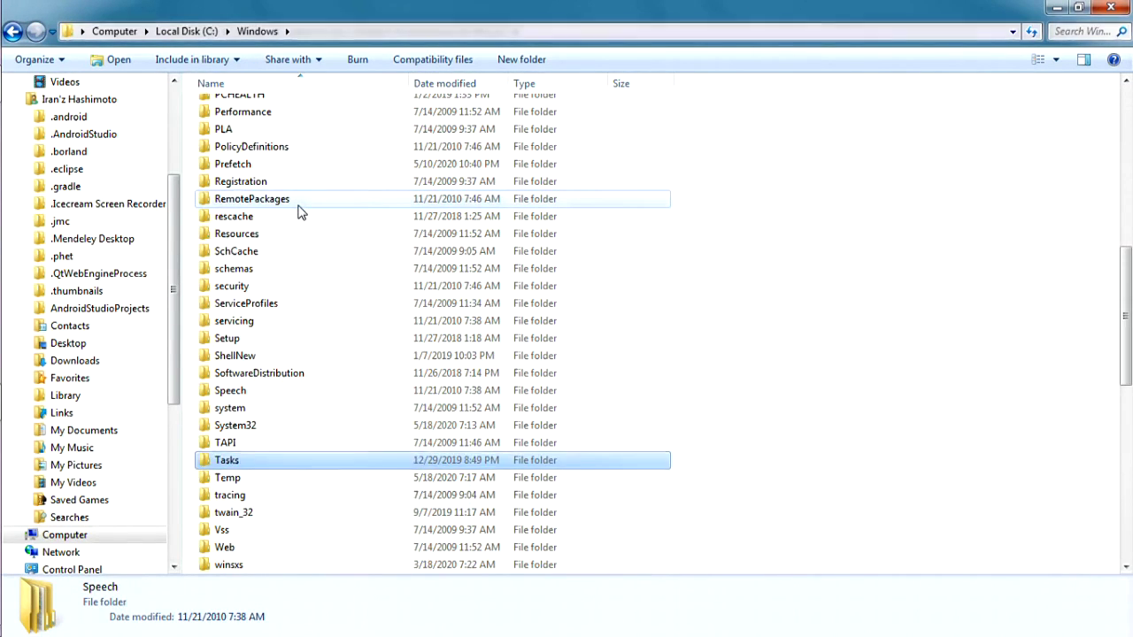
key(Return)
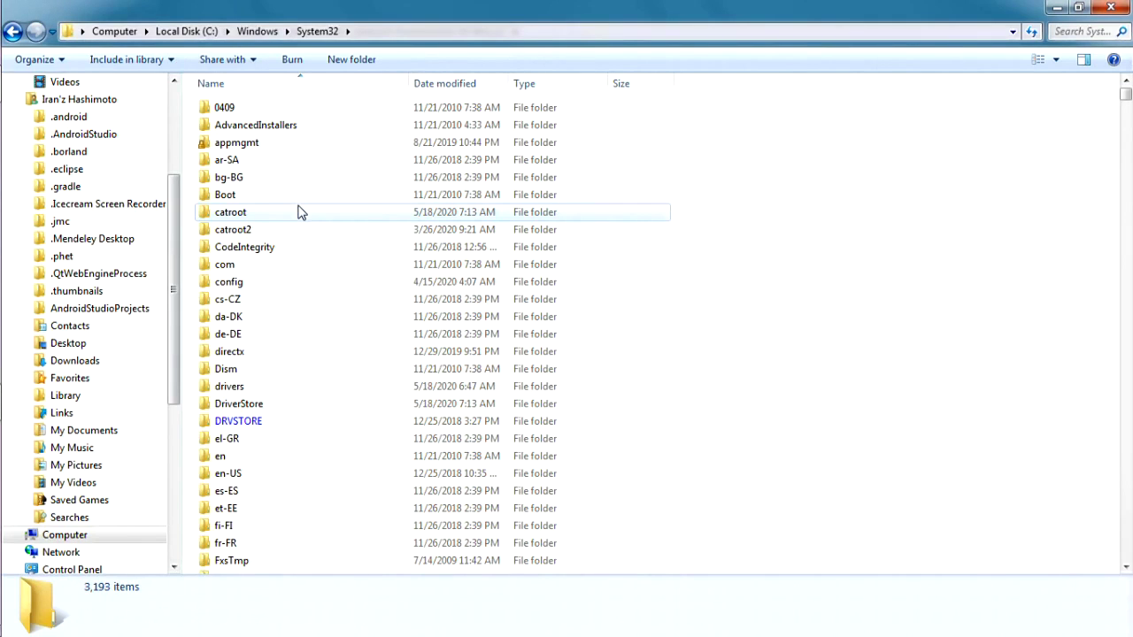
- Open the drivers folder inside System32
key(Down)
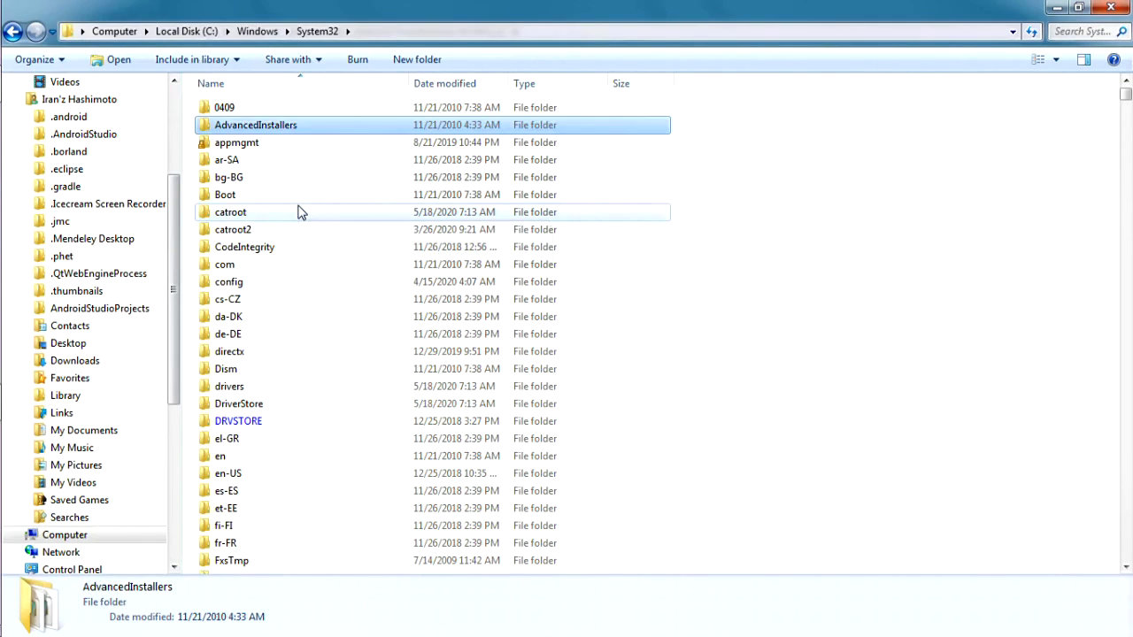
key(Up)
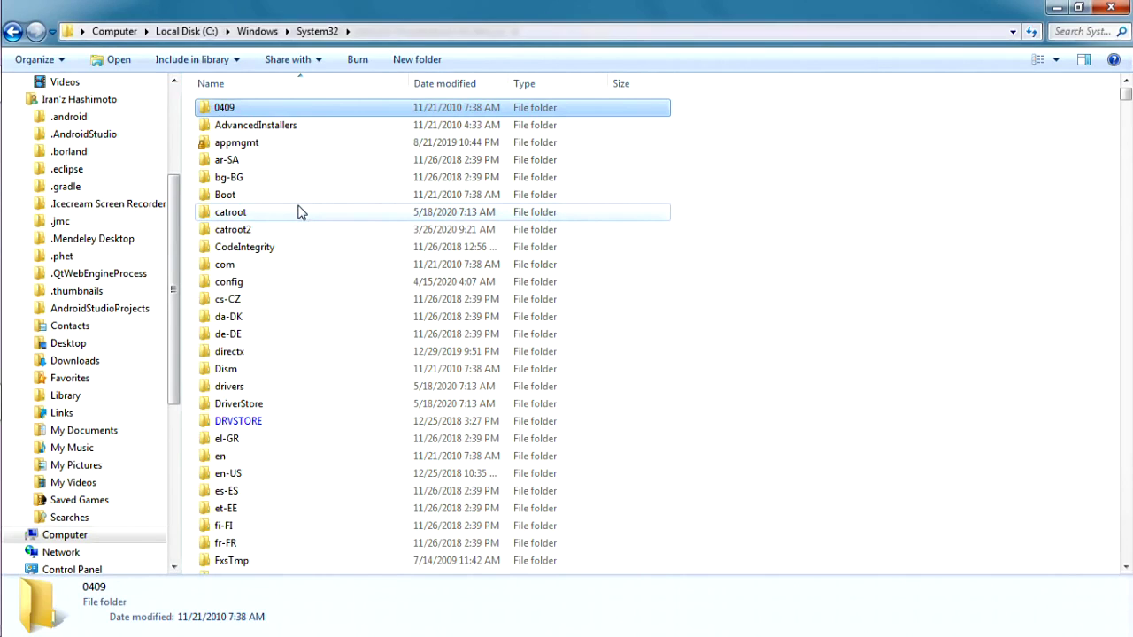
key(d)
key(r)
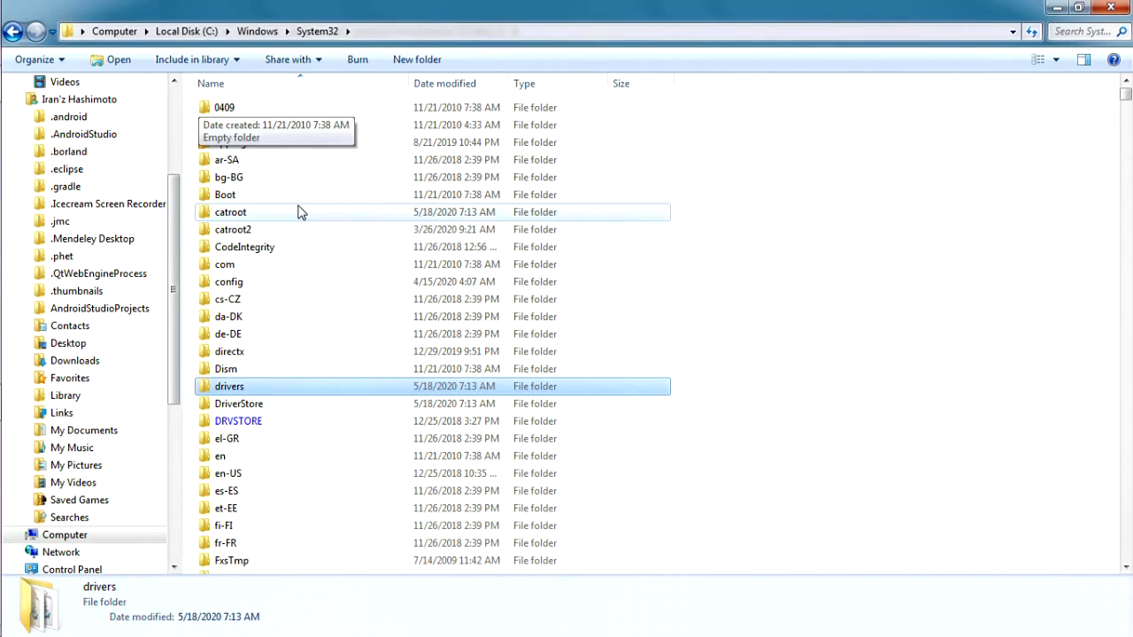
key(Return)
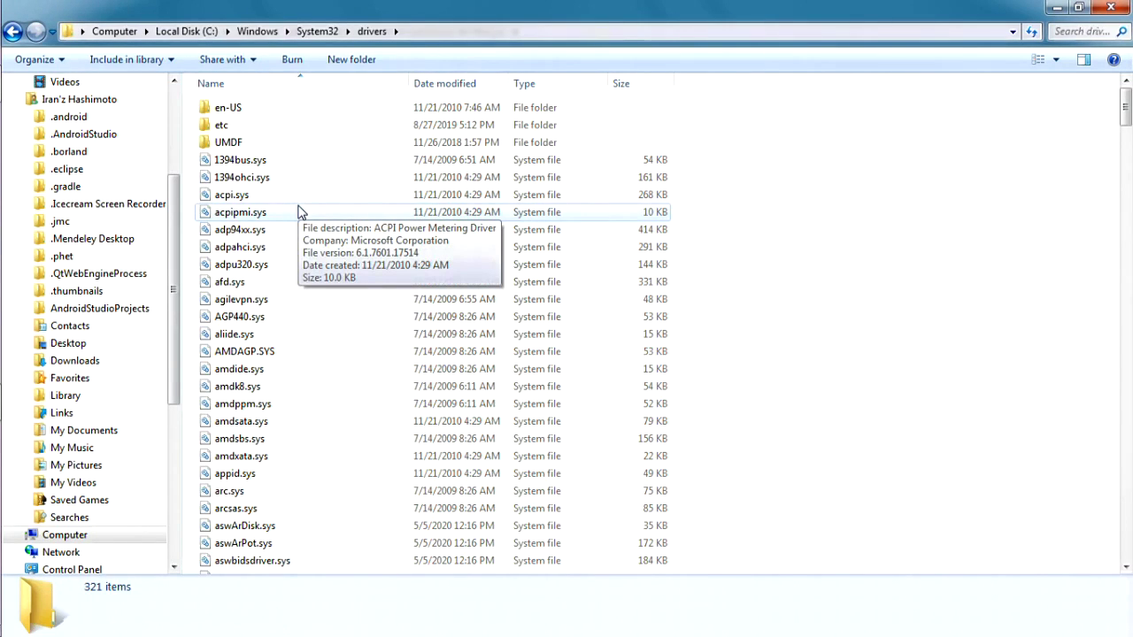
- Open the etc folder and select the hosts file, bringing up its actions
key(Down)
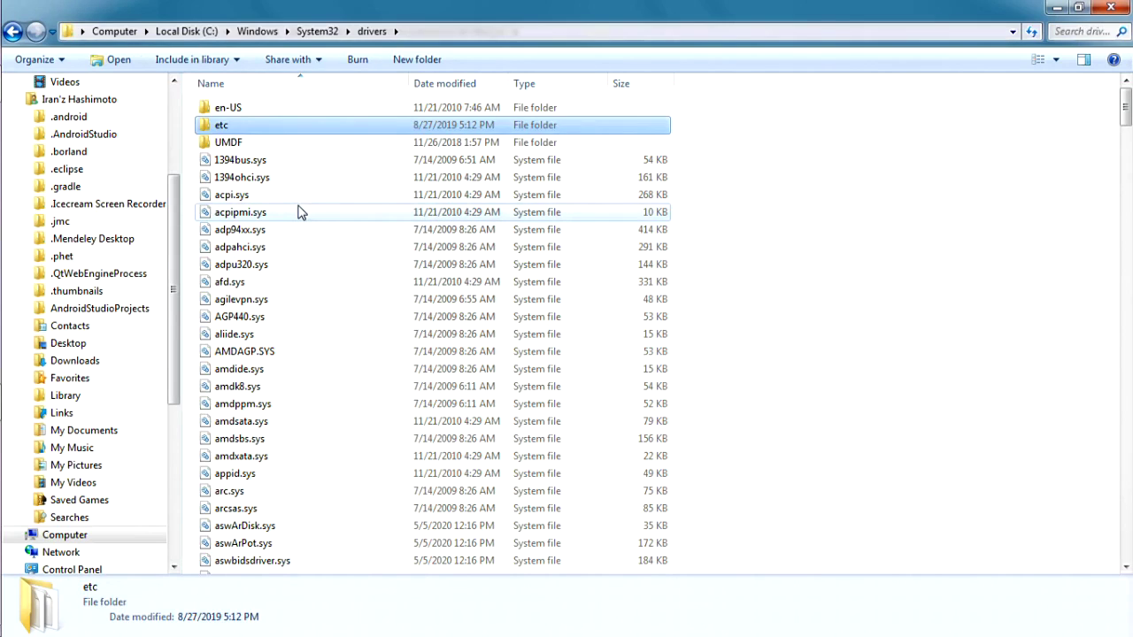
key(Down)
key(Down)
key(Down)
key(Up)
key(Up)
key(h)
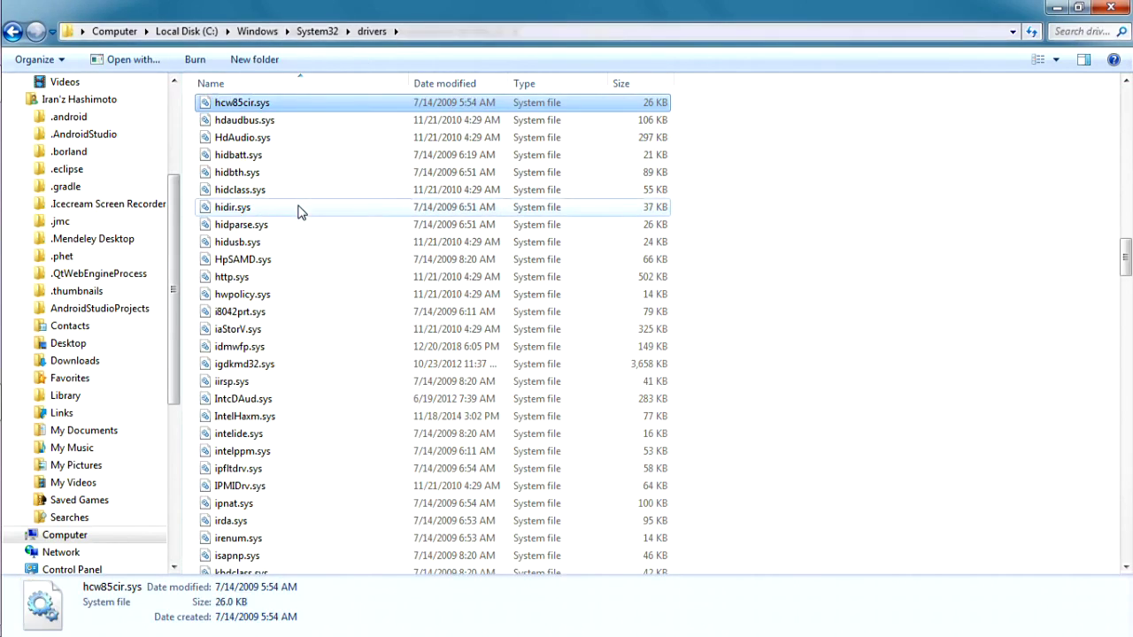
key(o)
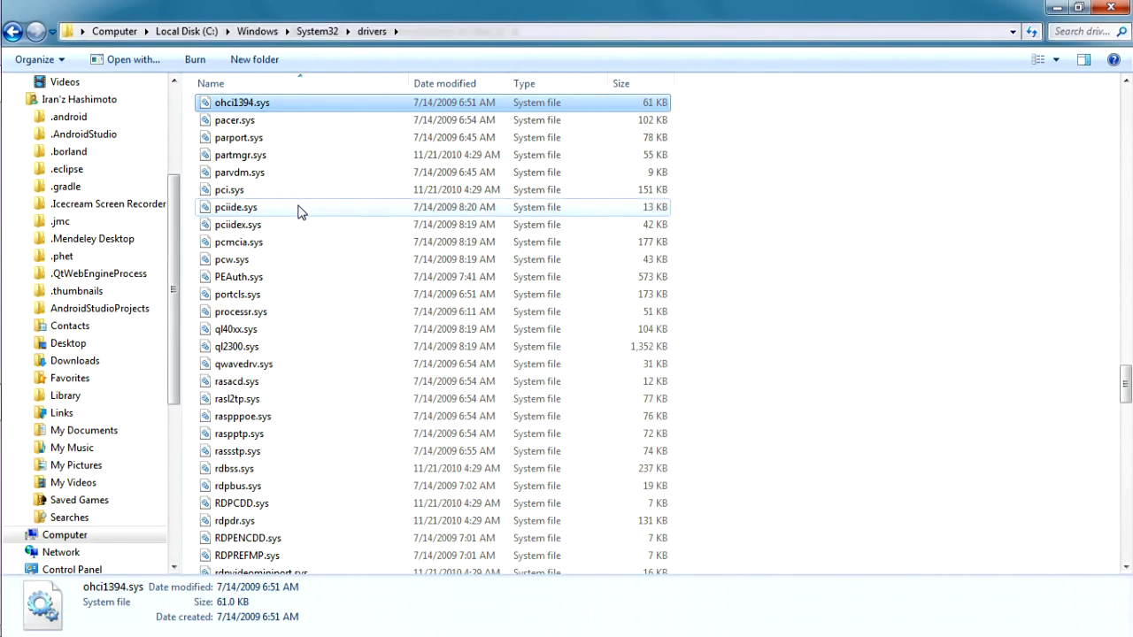
key(h)
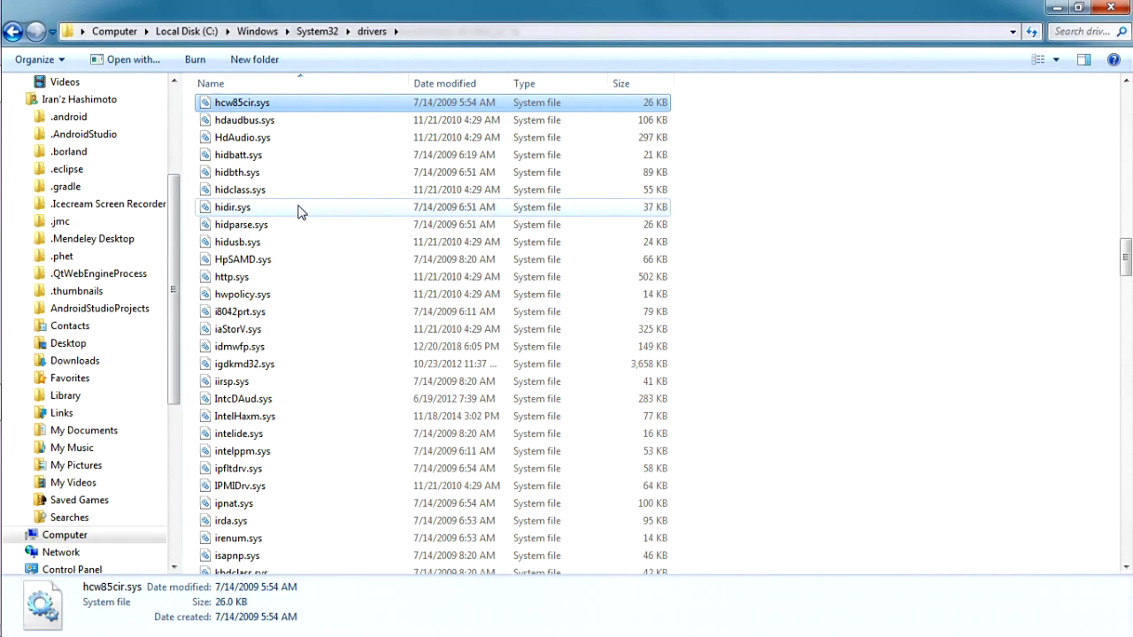
key(h)
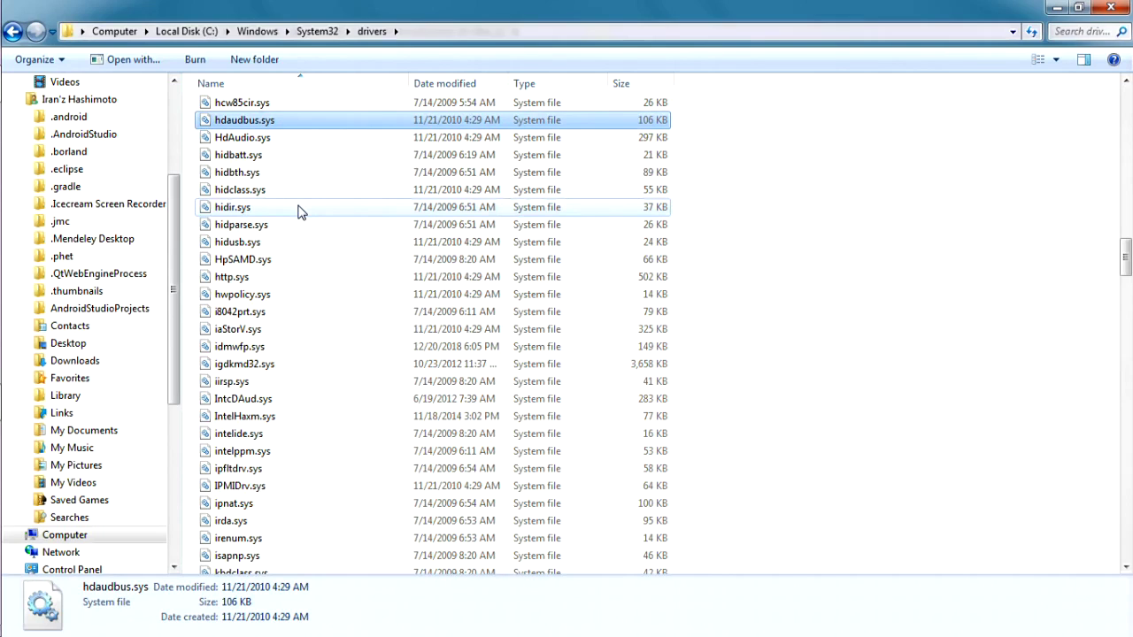
key(e)
key(t)
key(c)
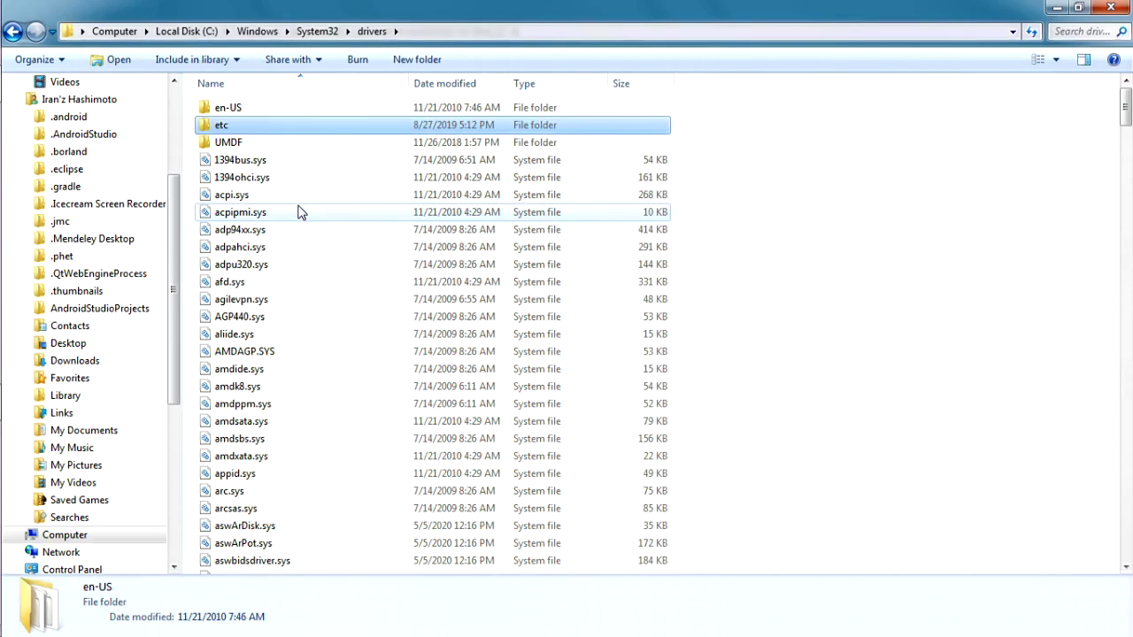
key(Return)
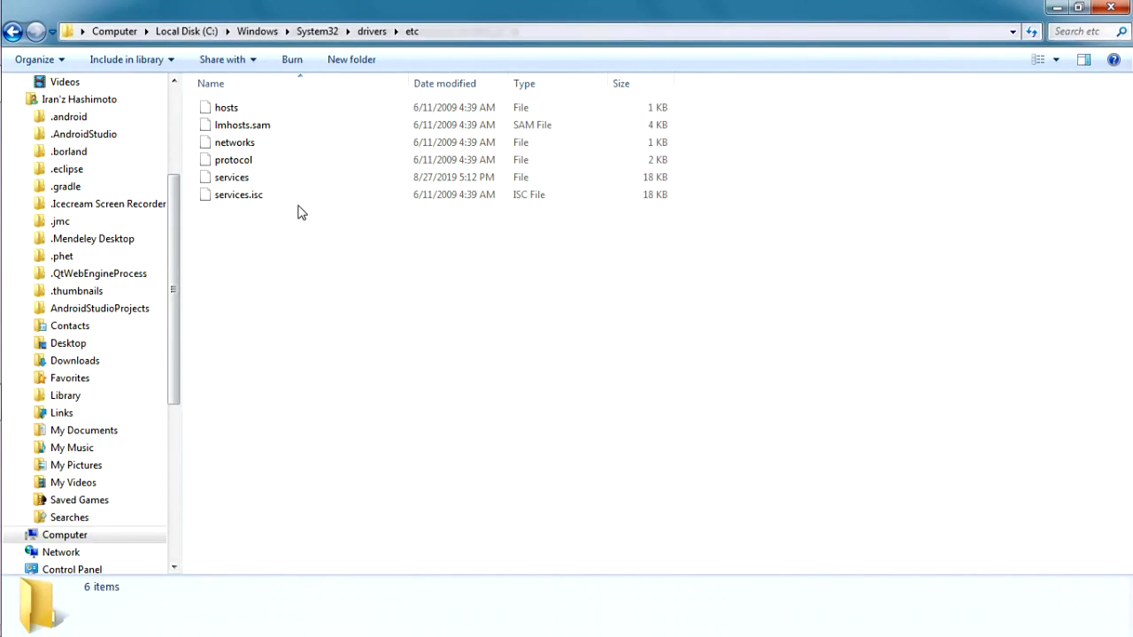
key(h)
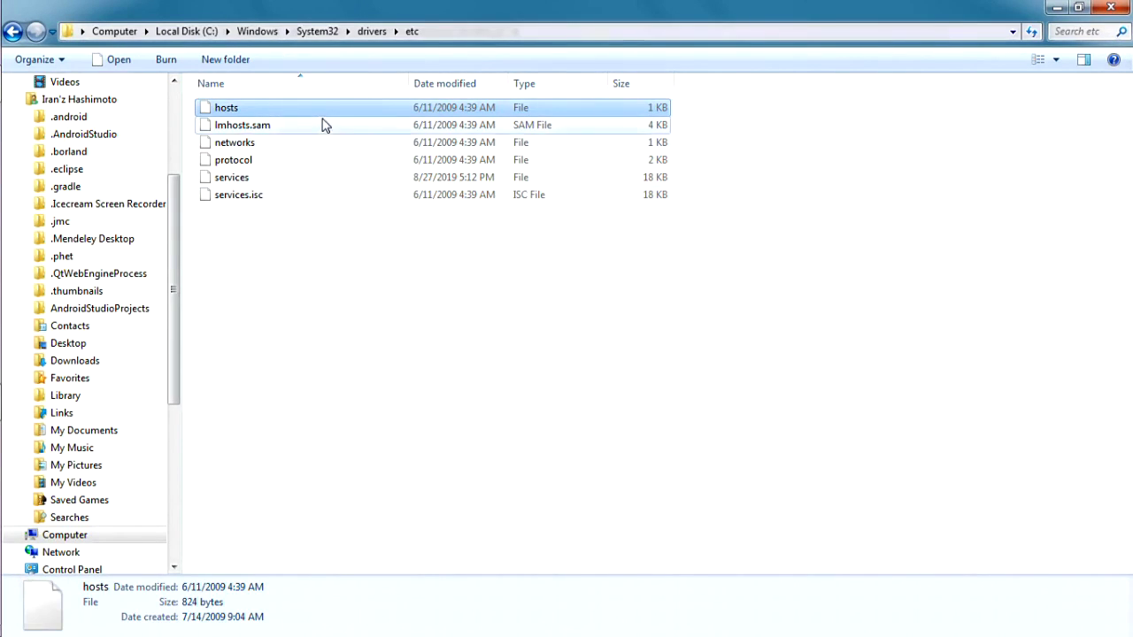
right_click(323, 108)
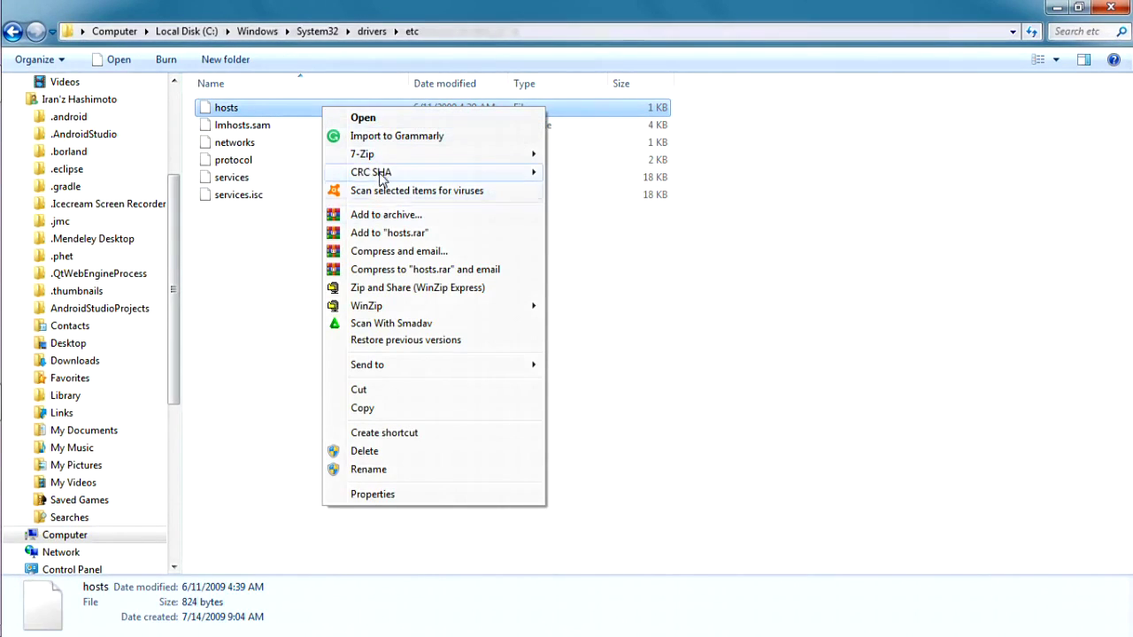
- Open the hosts file with Notepad chosen from the Open with list
click(363, 116)
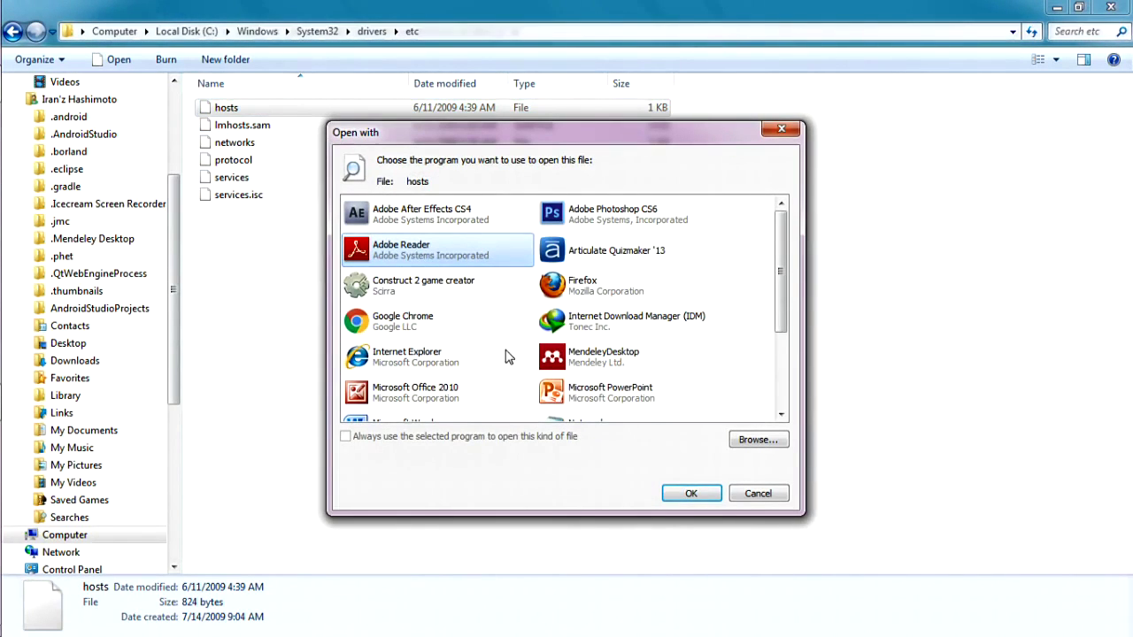
drag(789, 321, 787, 398)
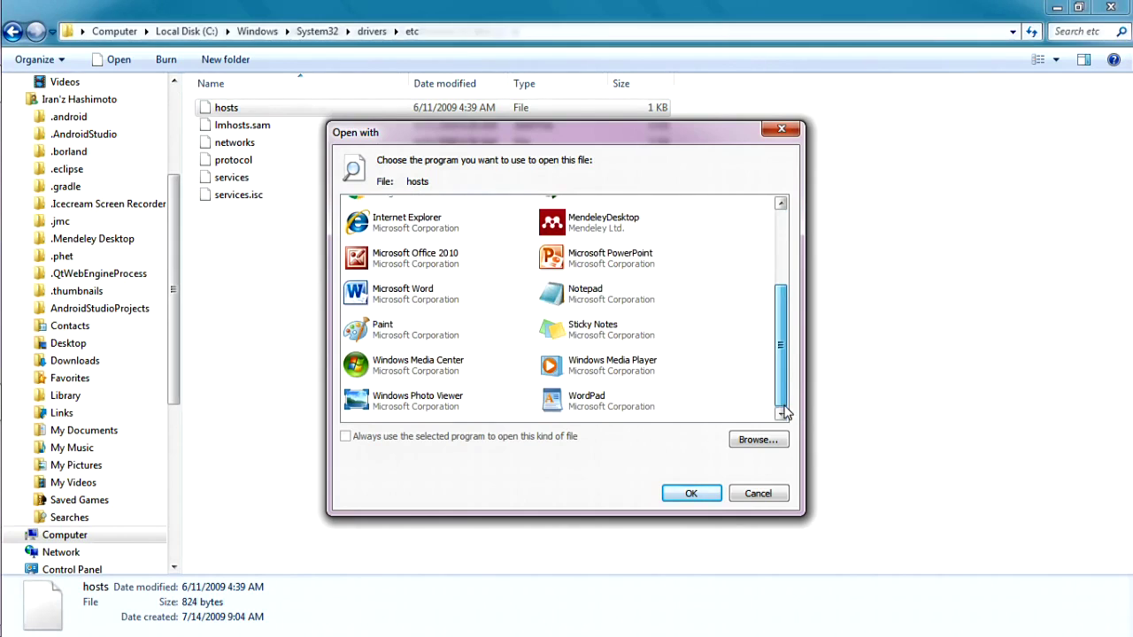
click(611, 310)
double_click(610, 310)
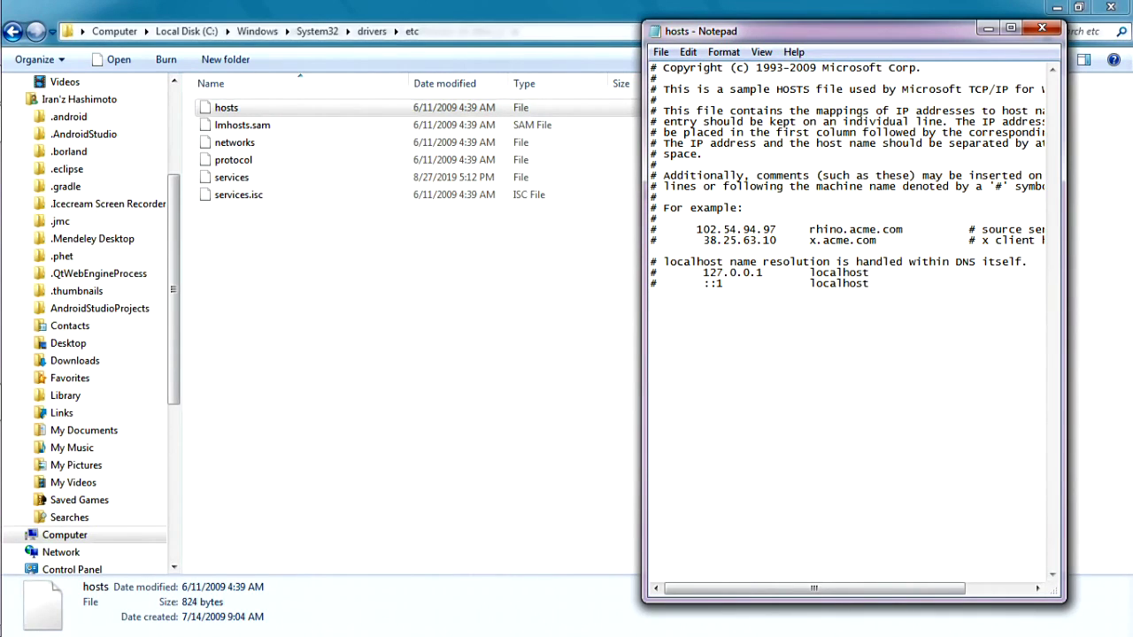
- Append the entry '127.0.0.1 cap.cyberlink.com' as a new last line of hosts
text(127.0.0.1 cap.cyberlink)
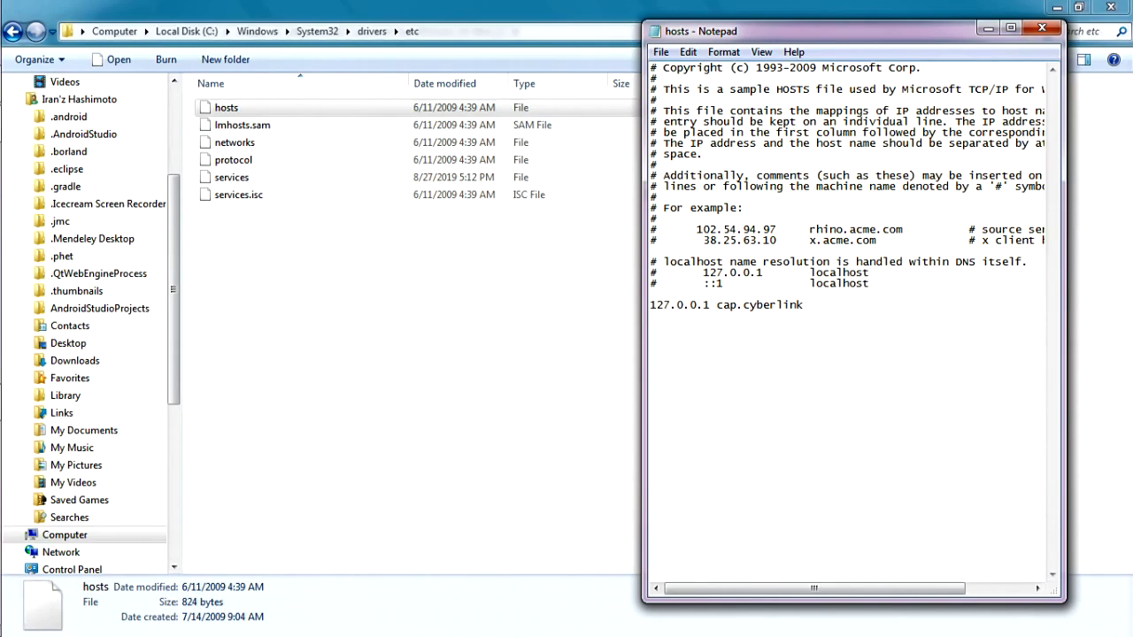
text(.com)
click(659, 53)
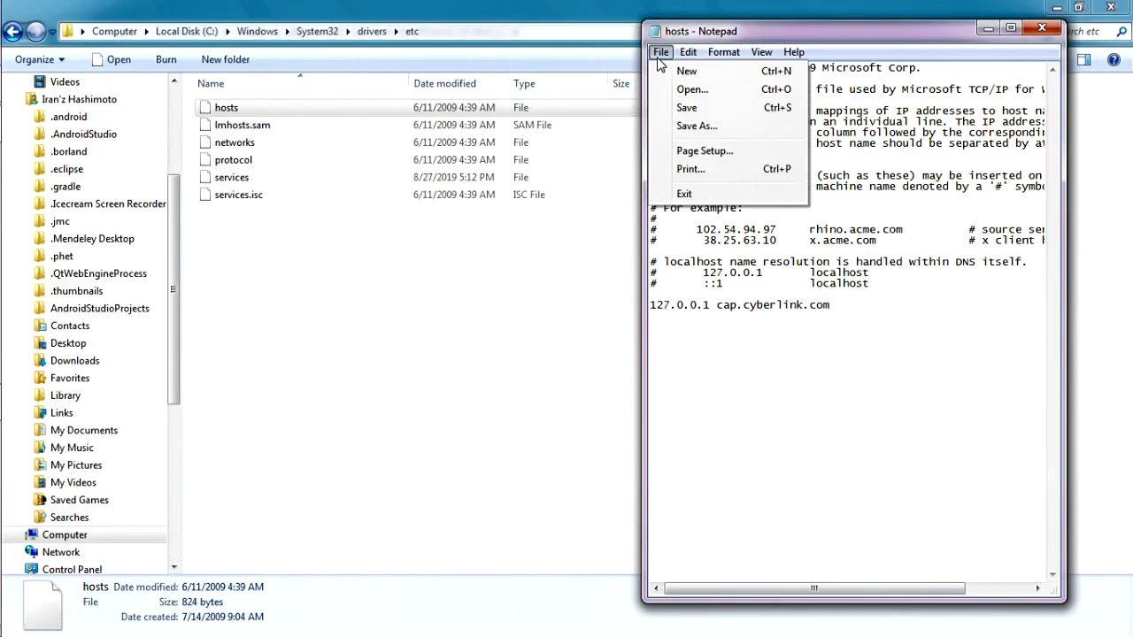
- After an abandoned save attempt, prefix the cap.cyberlink.com line with # to comment it out
click(678, 108)
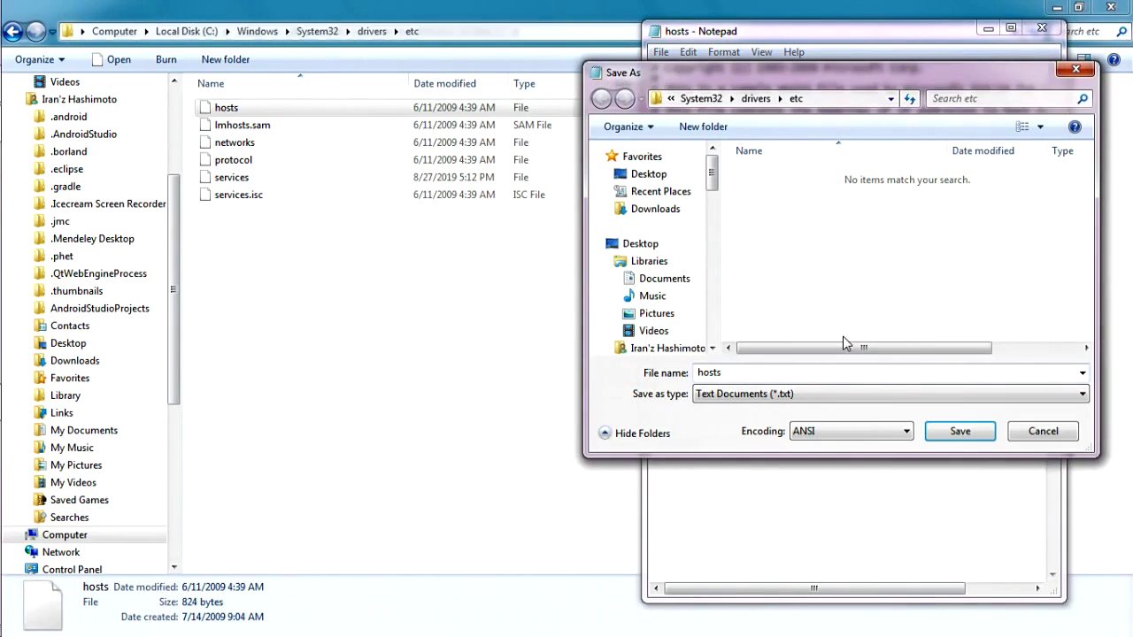
click(937, 427)
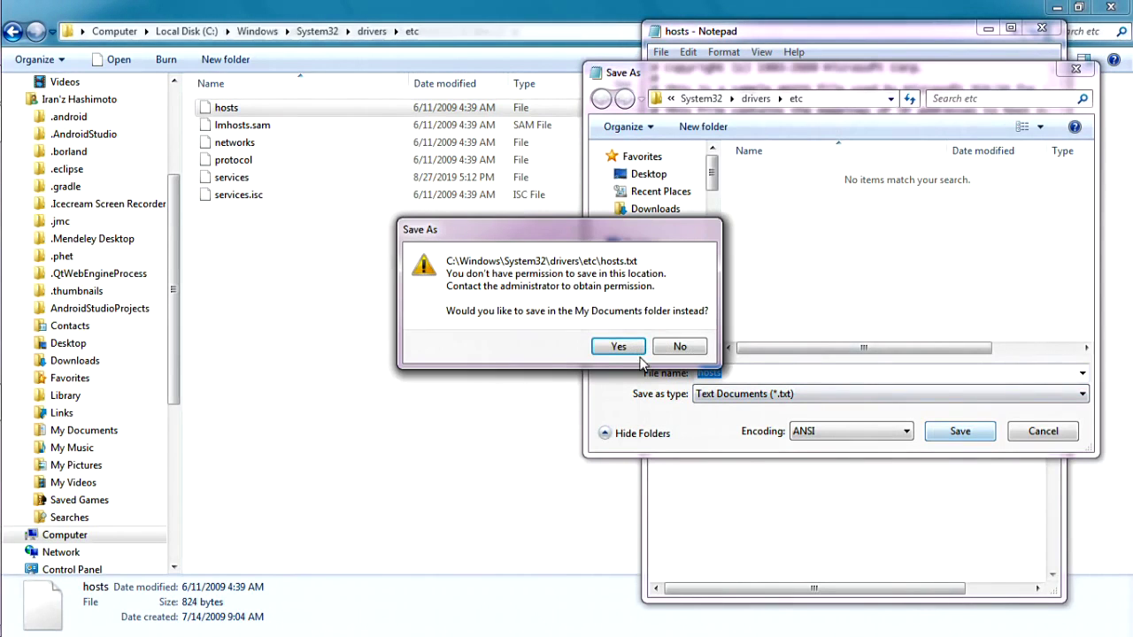
click(601, 352)
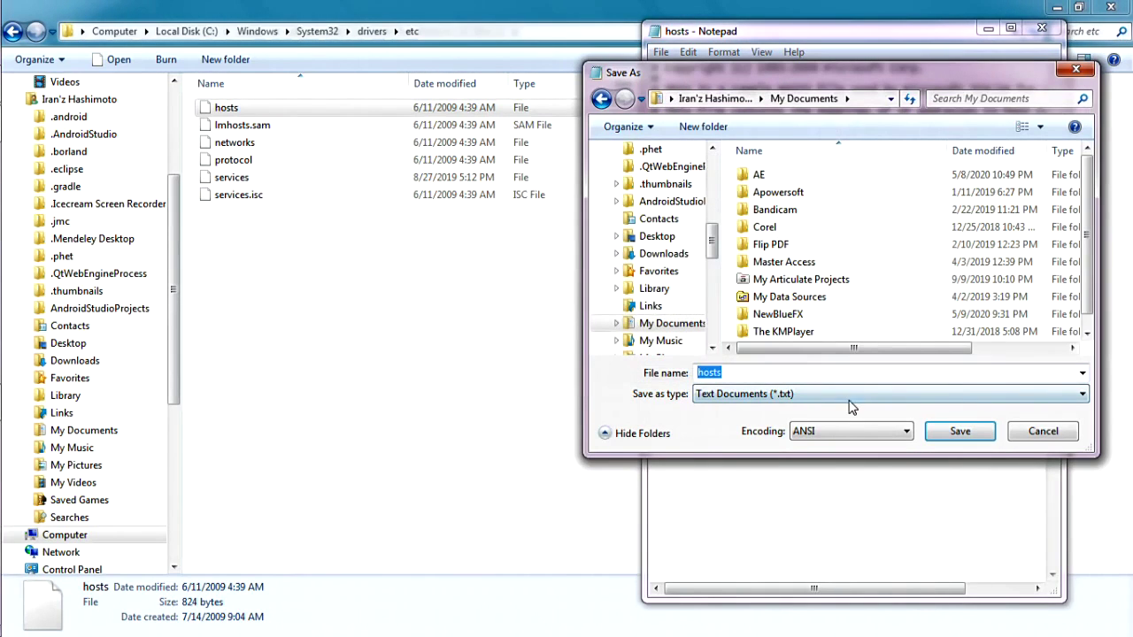
click(1040, 434)
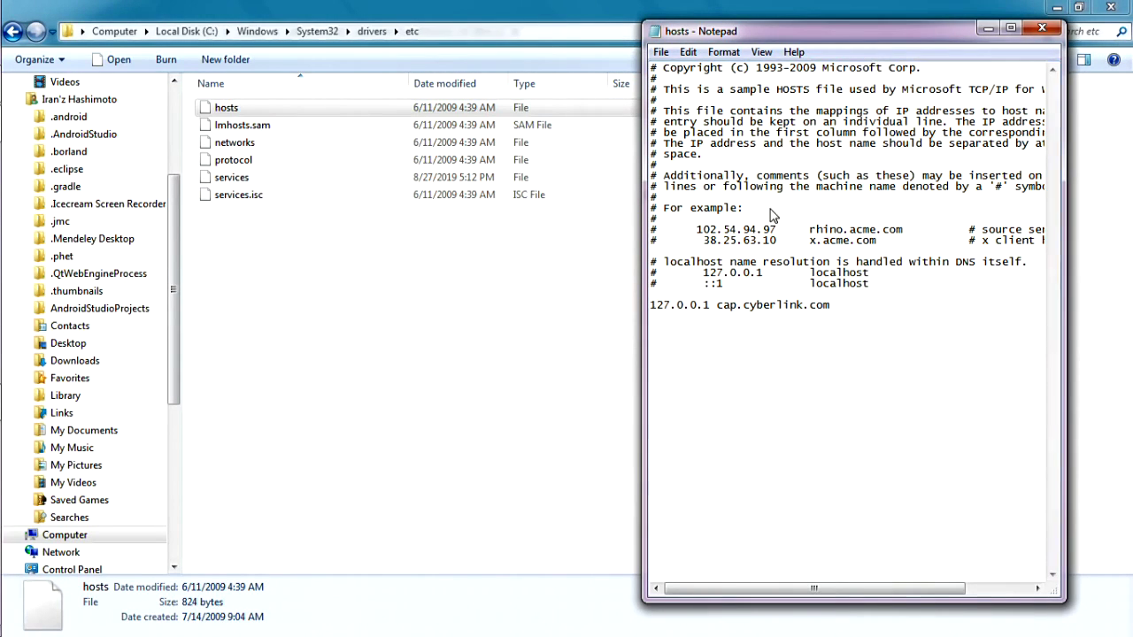
key(ctrl+s)
click(1026, 434)
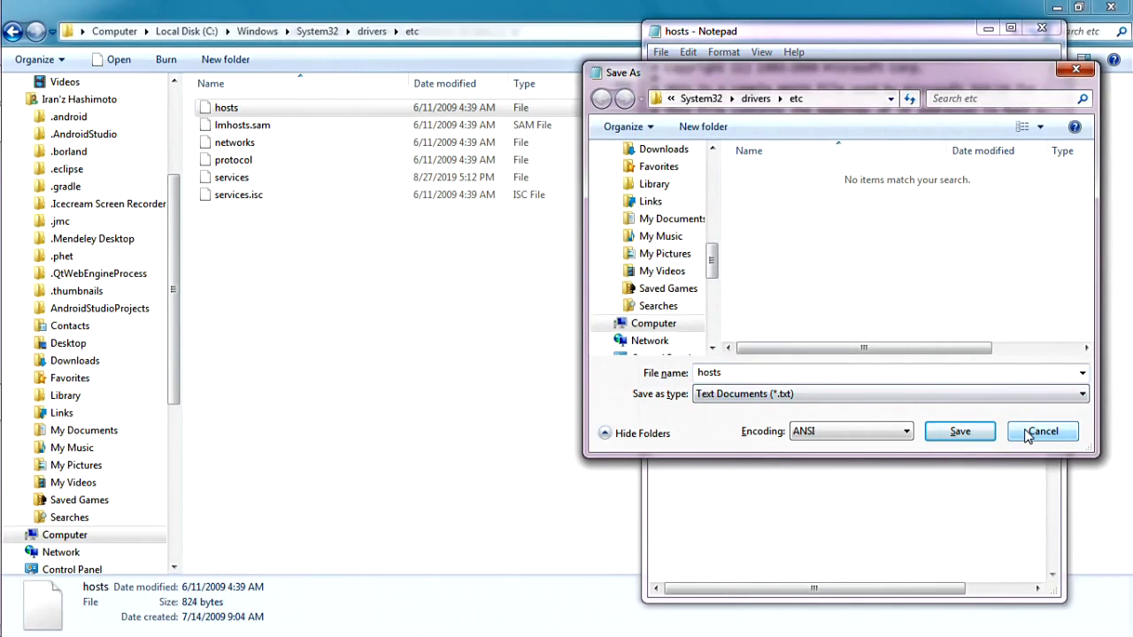
click(1027, 433)
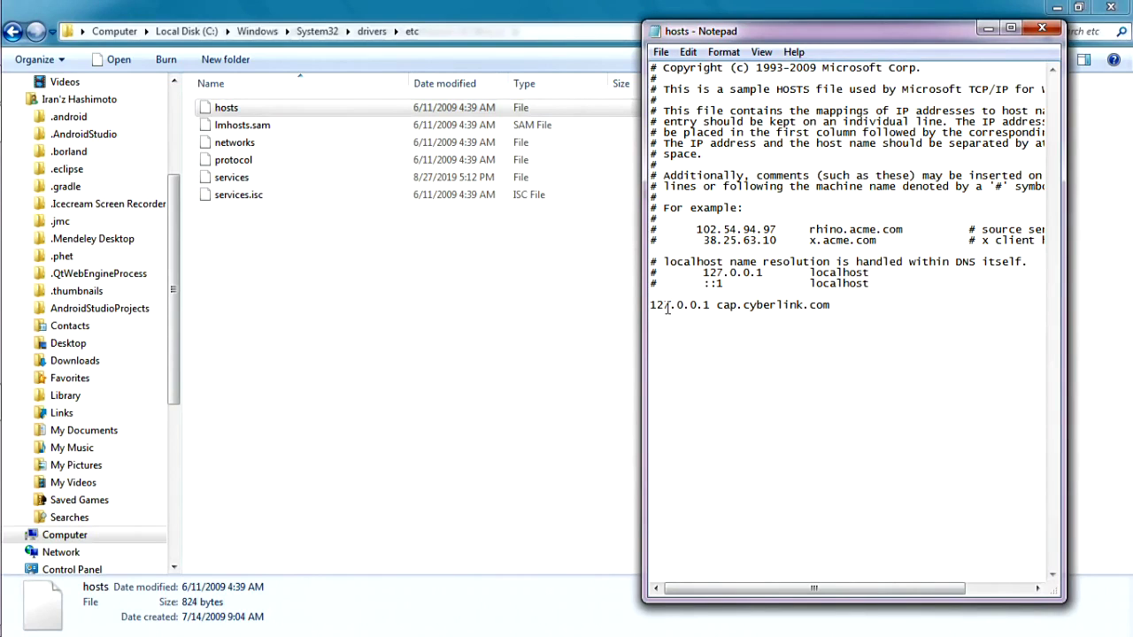
text(#)
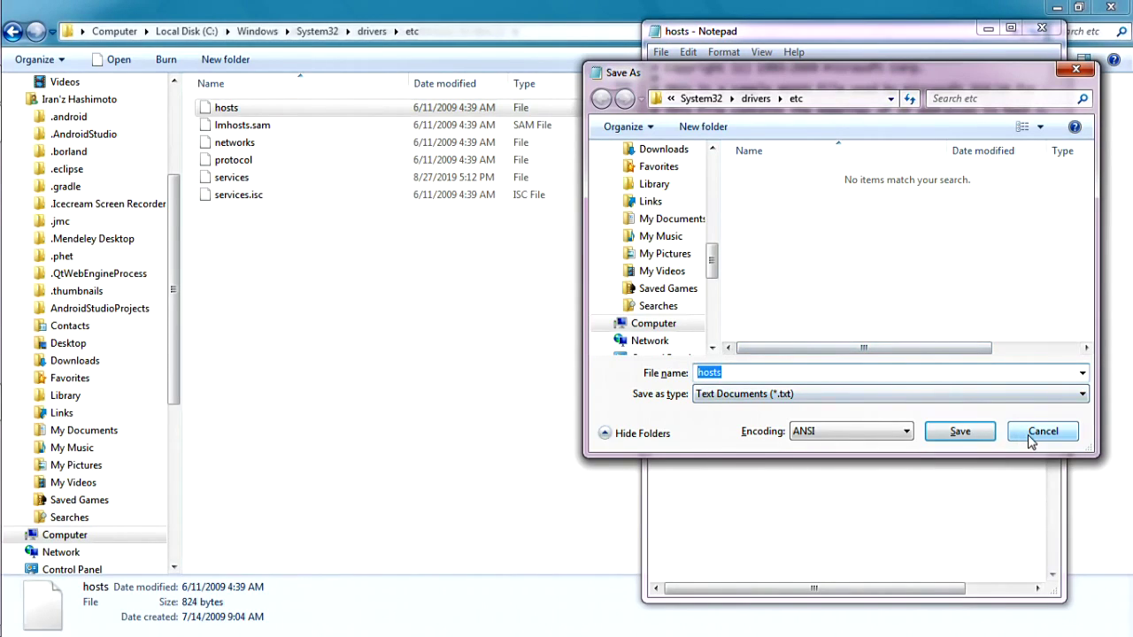
click(1031, 441)
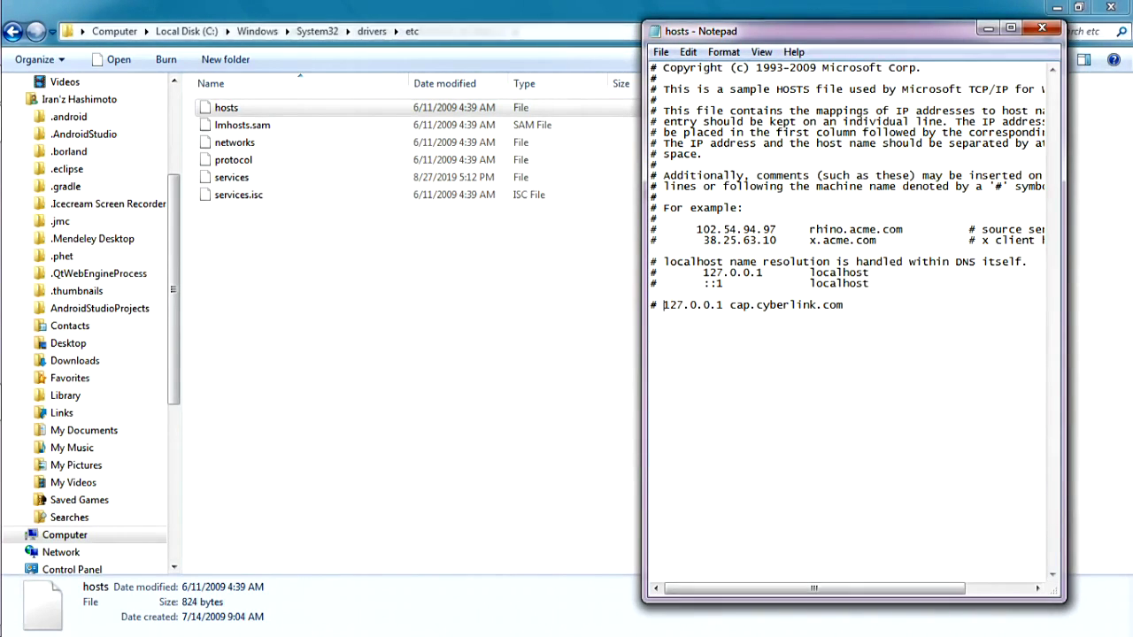
- Save the edited hosts file to My Documents and close Notepad
key(ctrl+s)
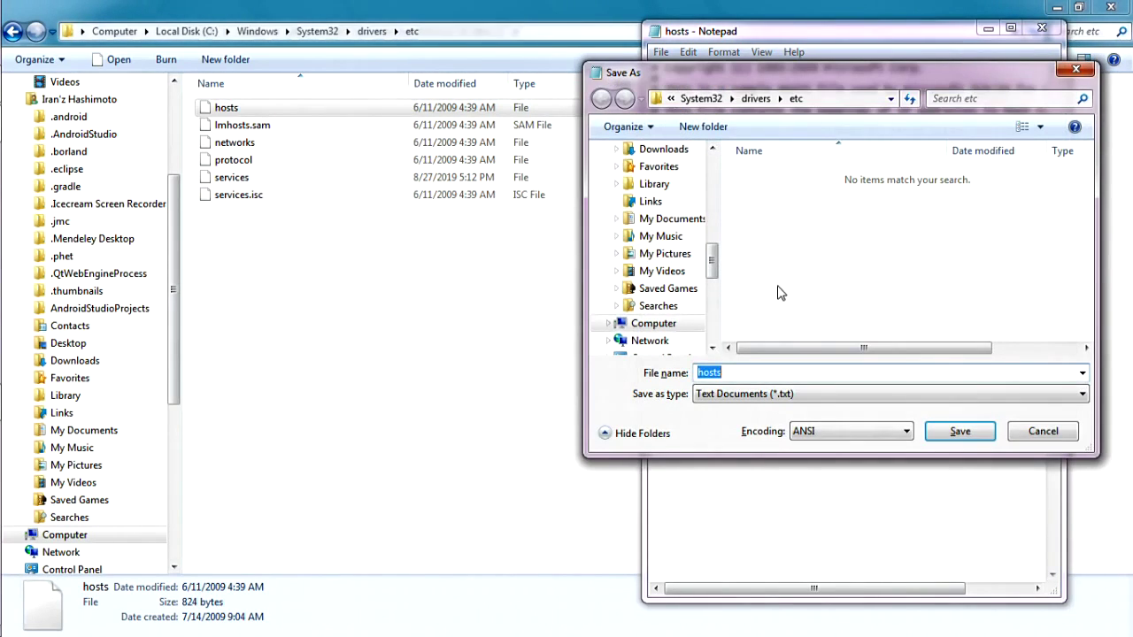
click(961, 431)
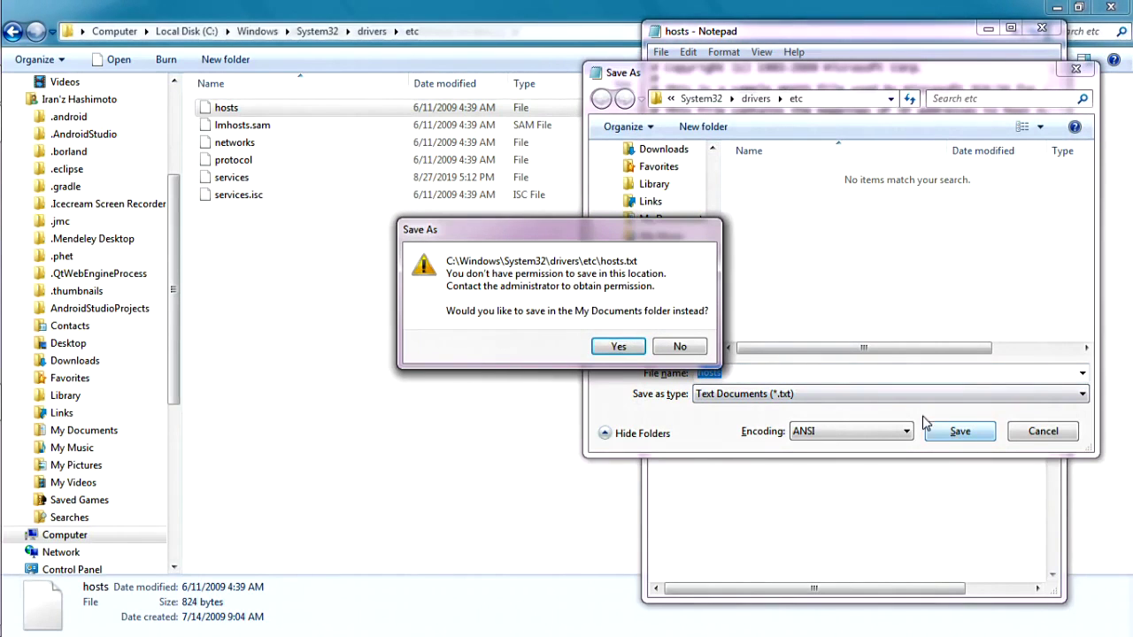
click(618, 345)
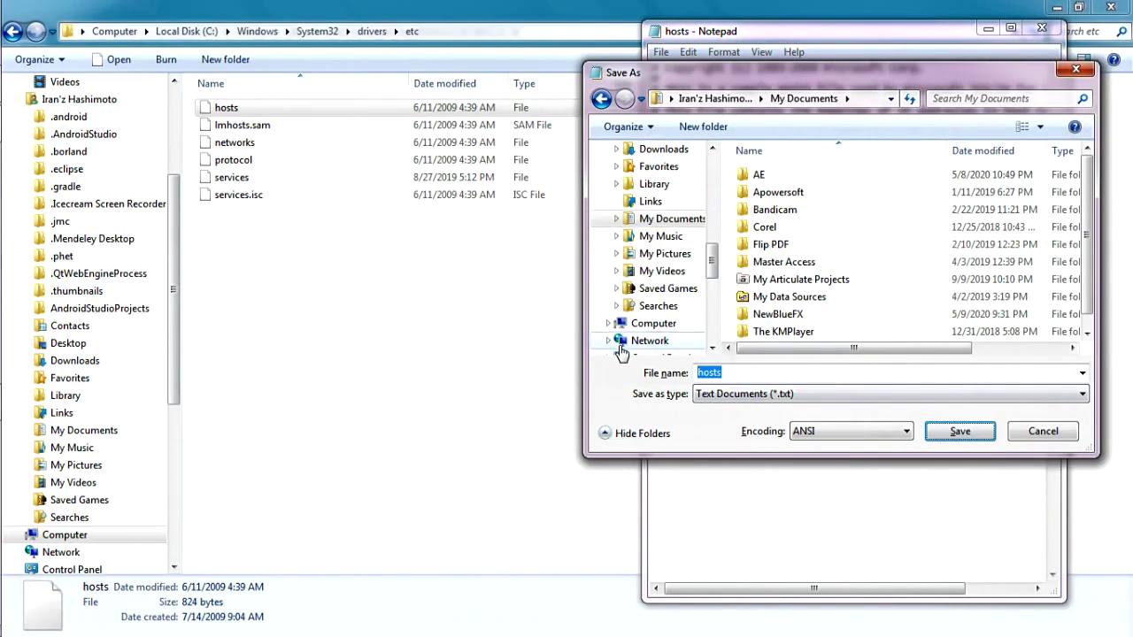
click(960, 432)
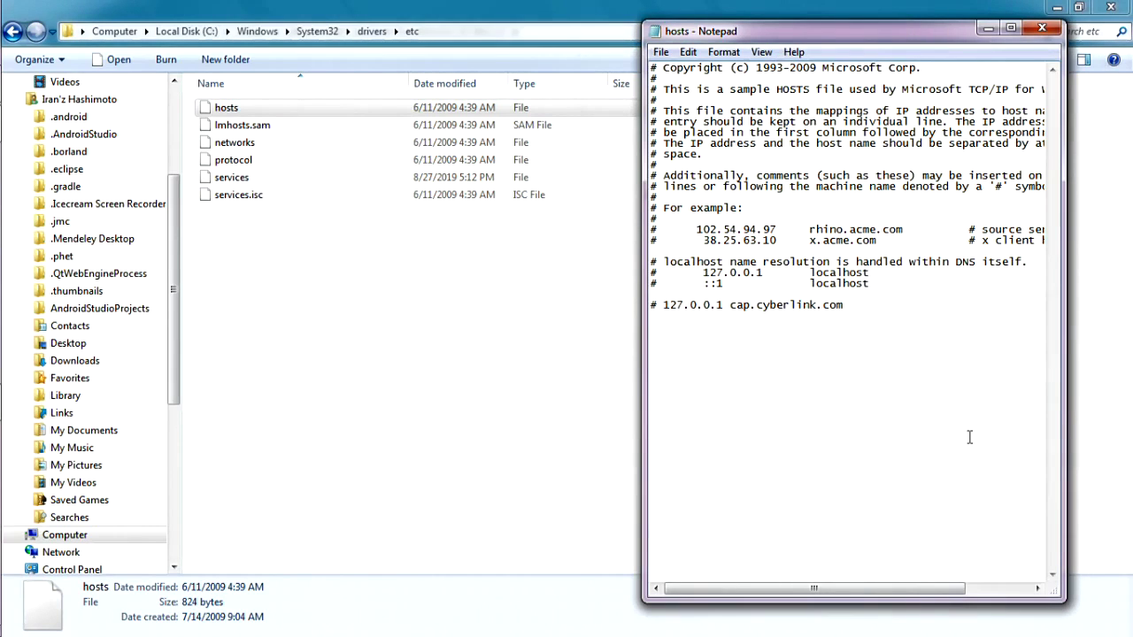
click(1042, 29)
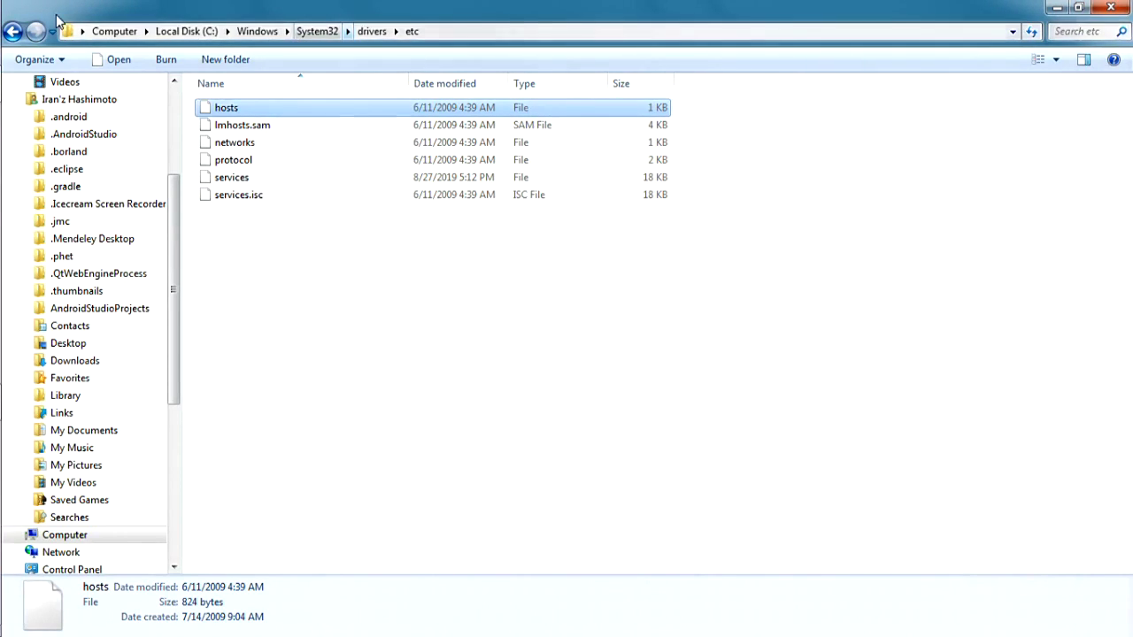
- Browse to the obeyme PowerDirector 16 Ultra Setup folder under Master and run Setup
scroll(177, 271, down, 4)
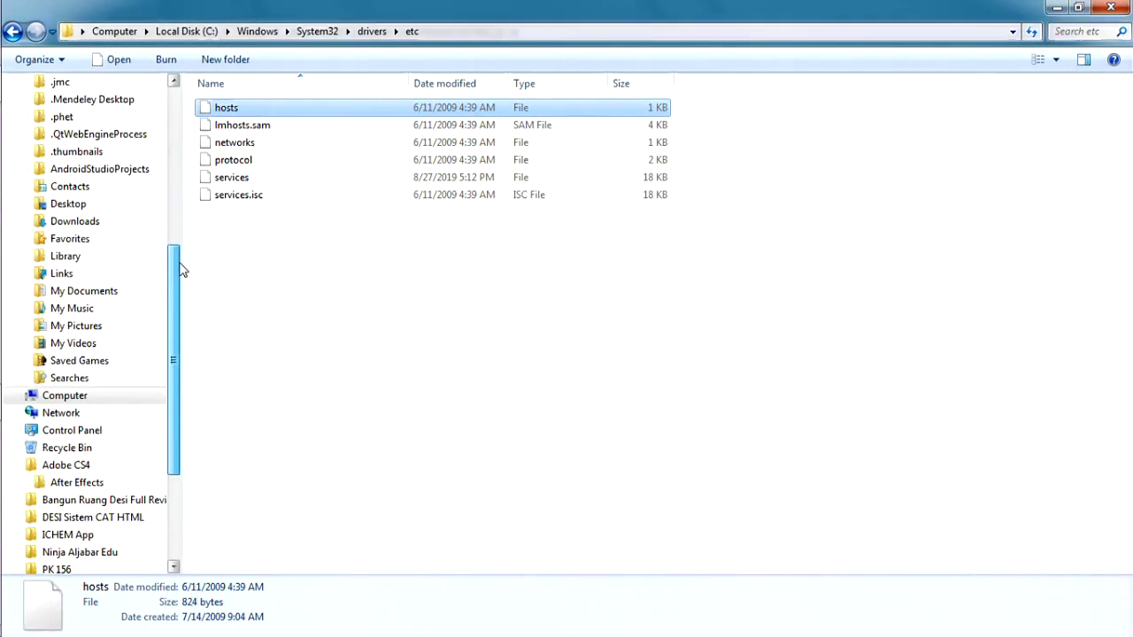
click(151, 325)
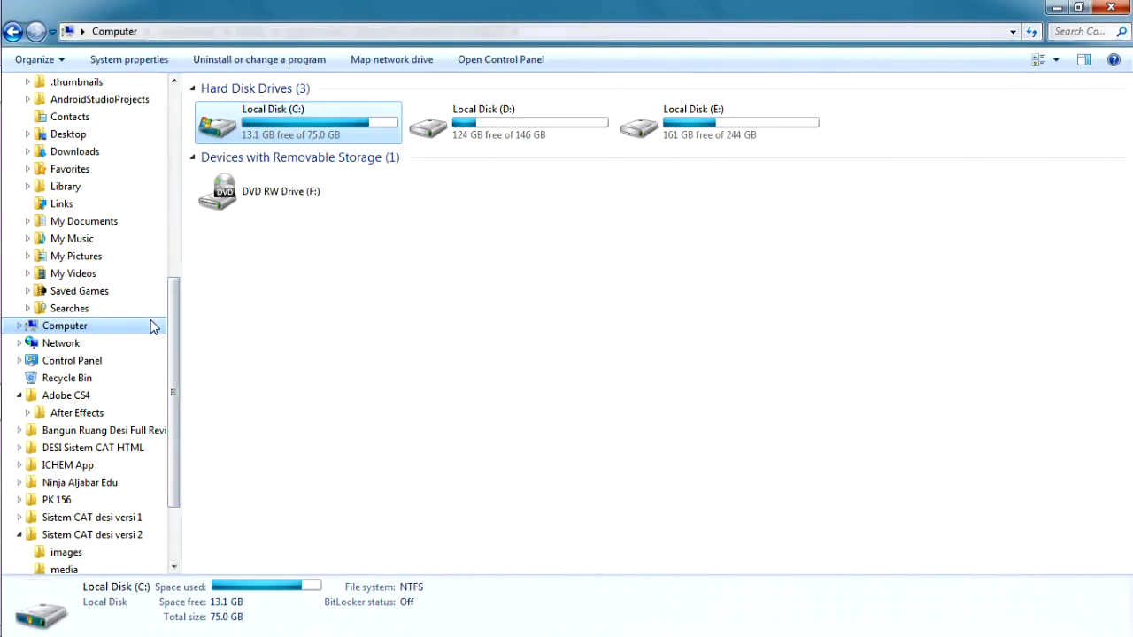
key(alt+Tab)
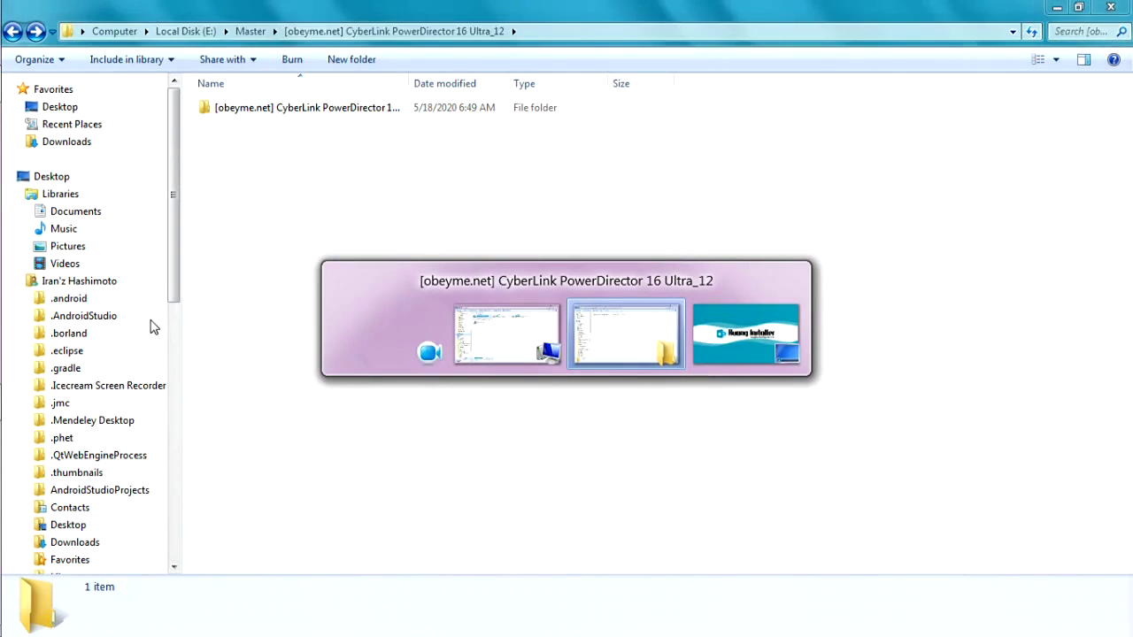
click(257, 32)
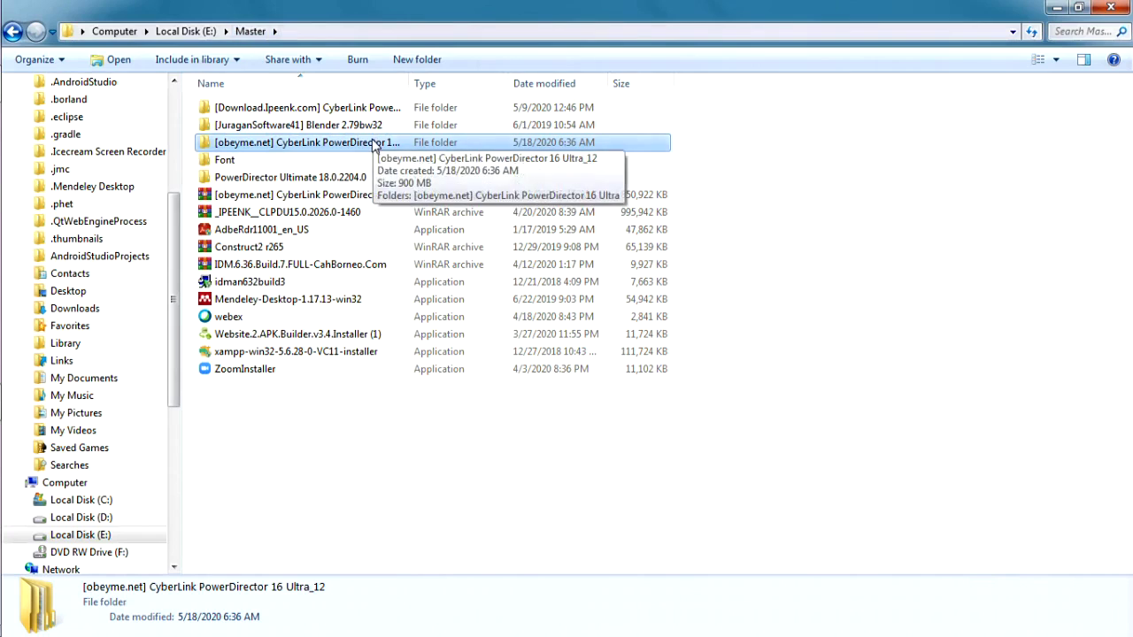
double_click(372, 144)
click(355, 112)
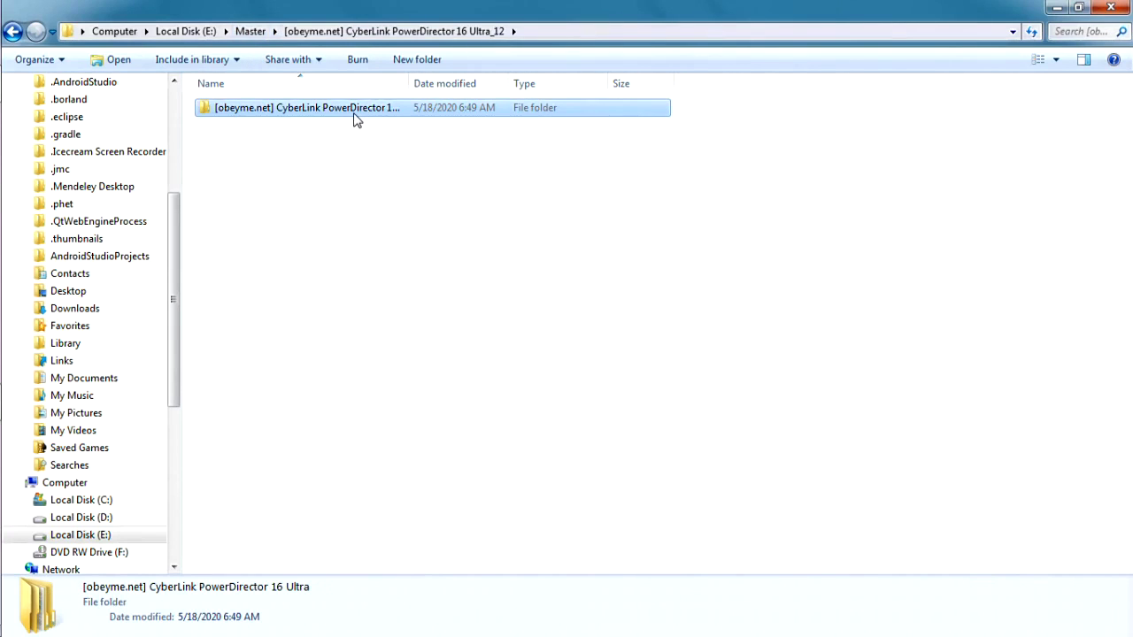
double_click(354, 115)
double_click(355, 130)
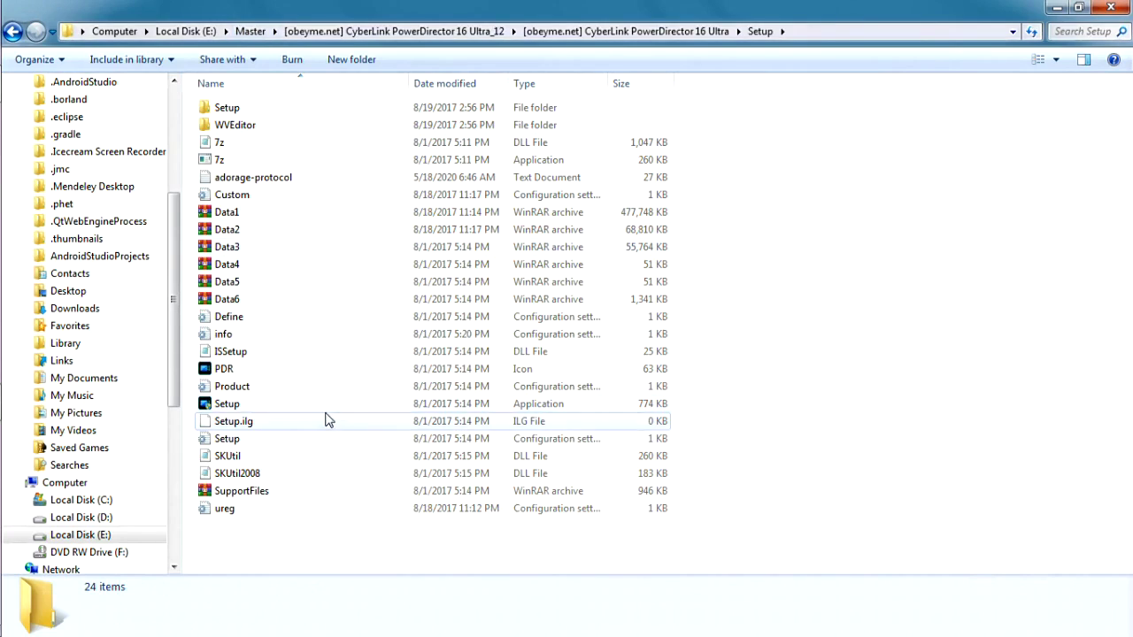
double_click(325, 406)
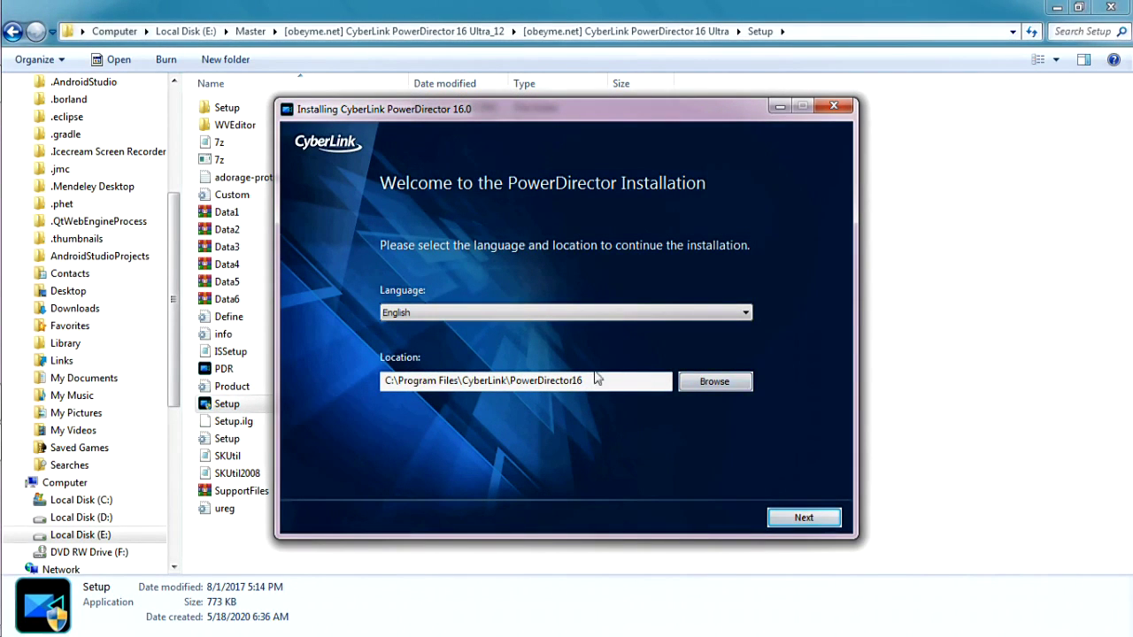
- Proceed past the English welcome page and accept the licence to install PowerDirector 16
click(791, 513)
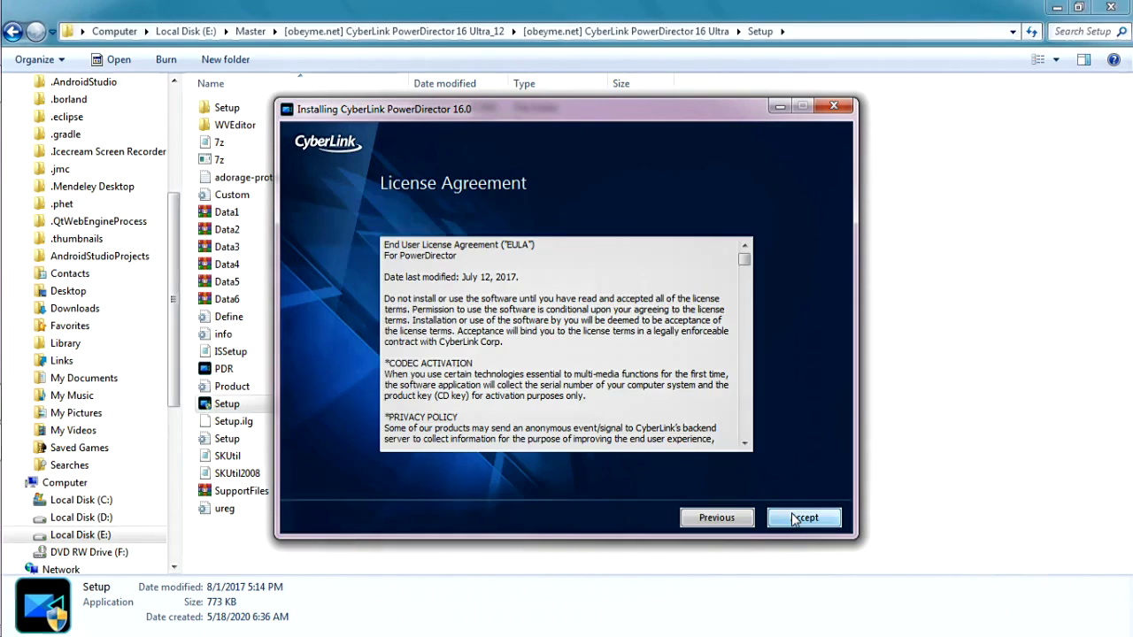
click(801, 517)
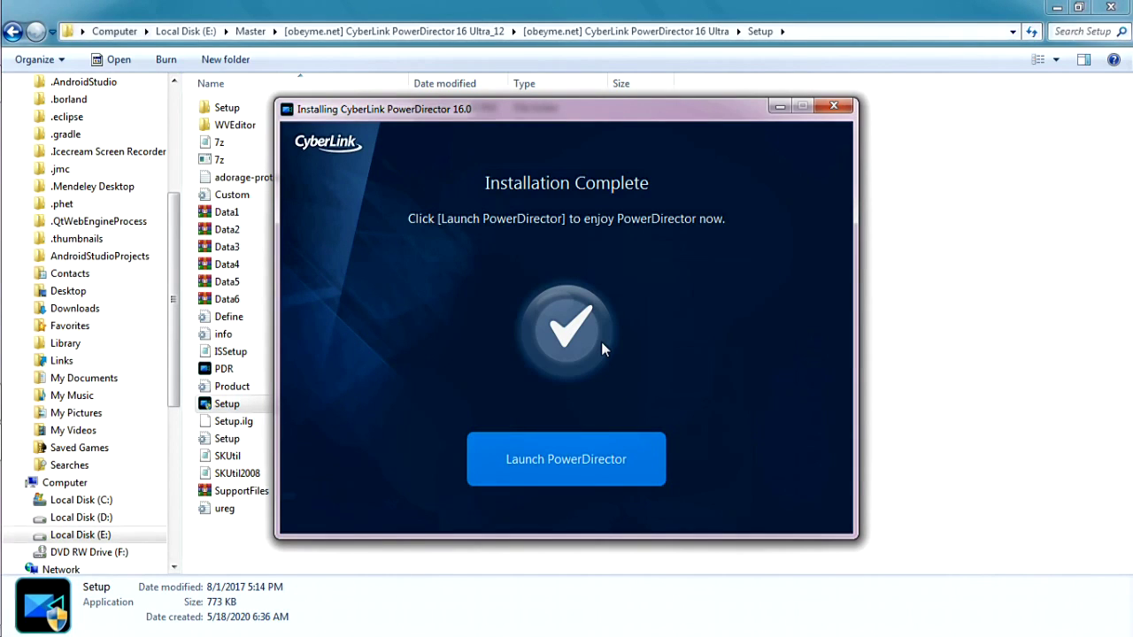
- Launch PowerDirector from the installer, then close its start window
click(600, 464)
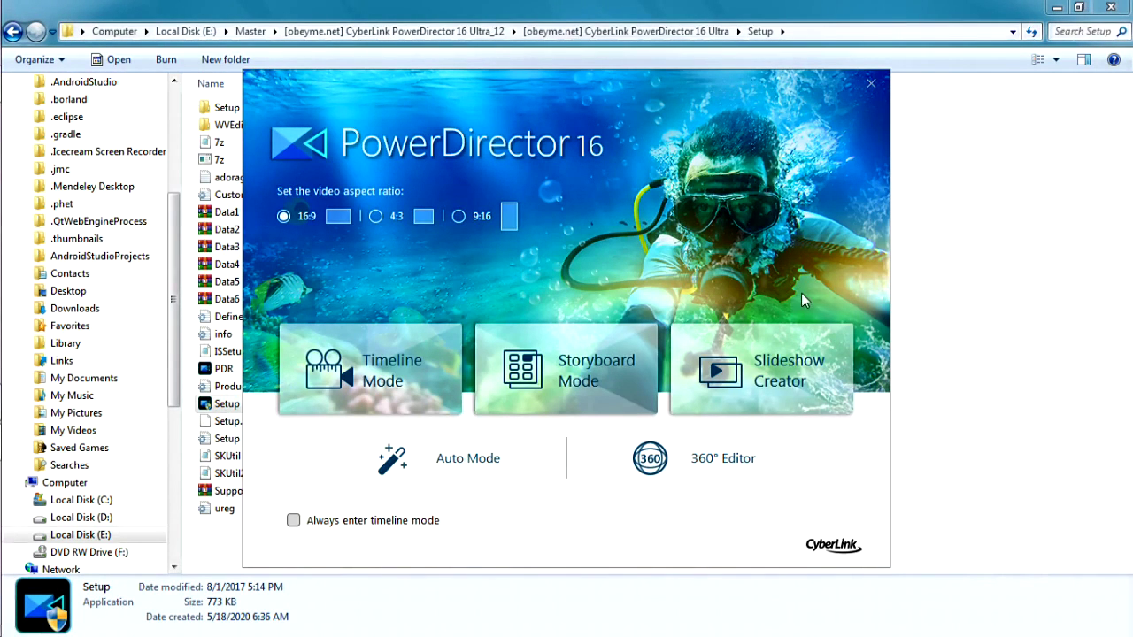
click(869, 91)
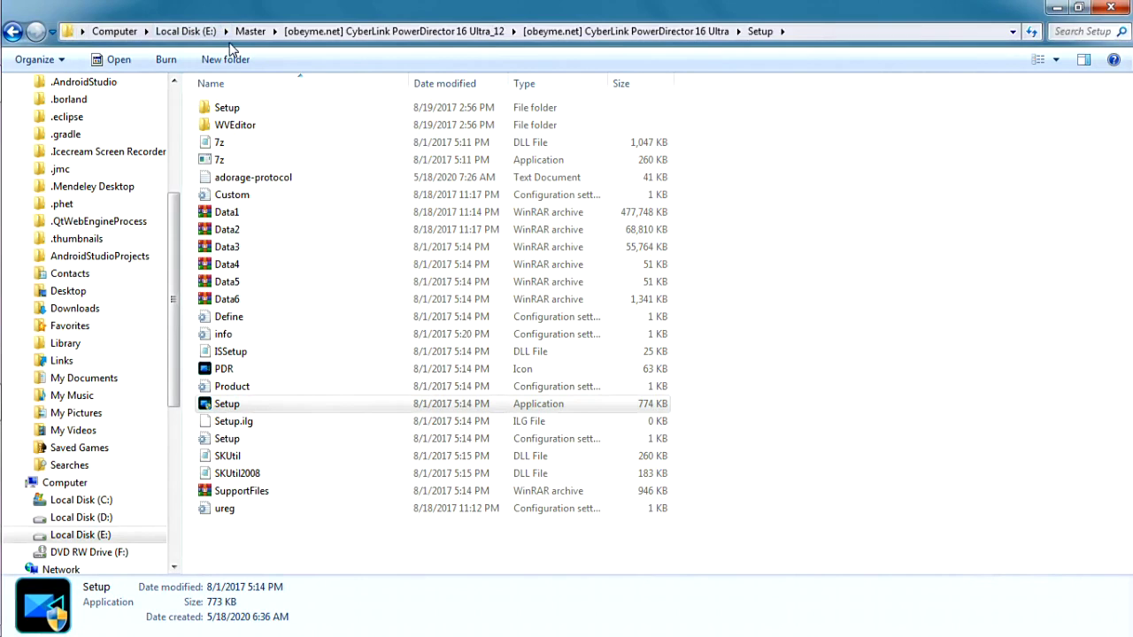
- Select the Reg Patch file in the PowerDirector 16 Ultra Keygen folder
click(616, 31)
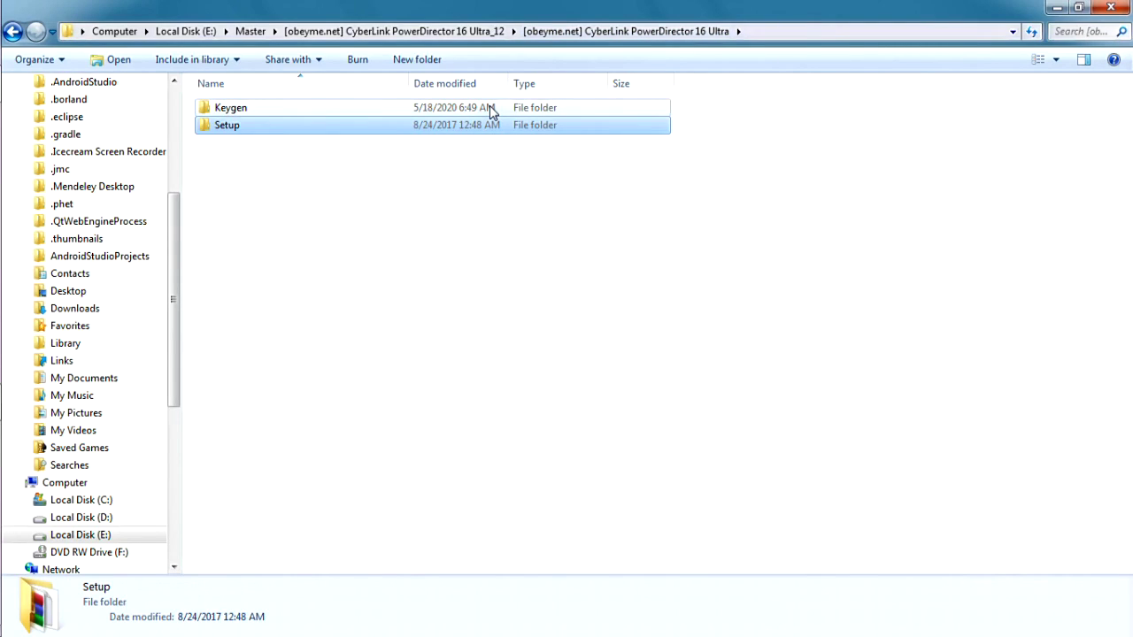
double_click(492, 109)
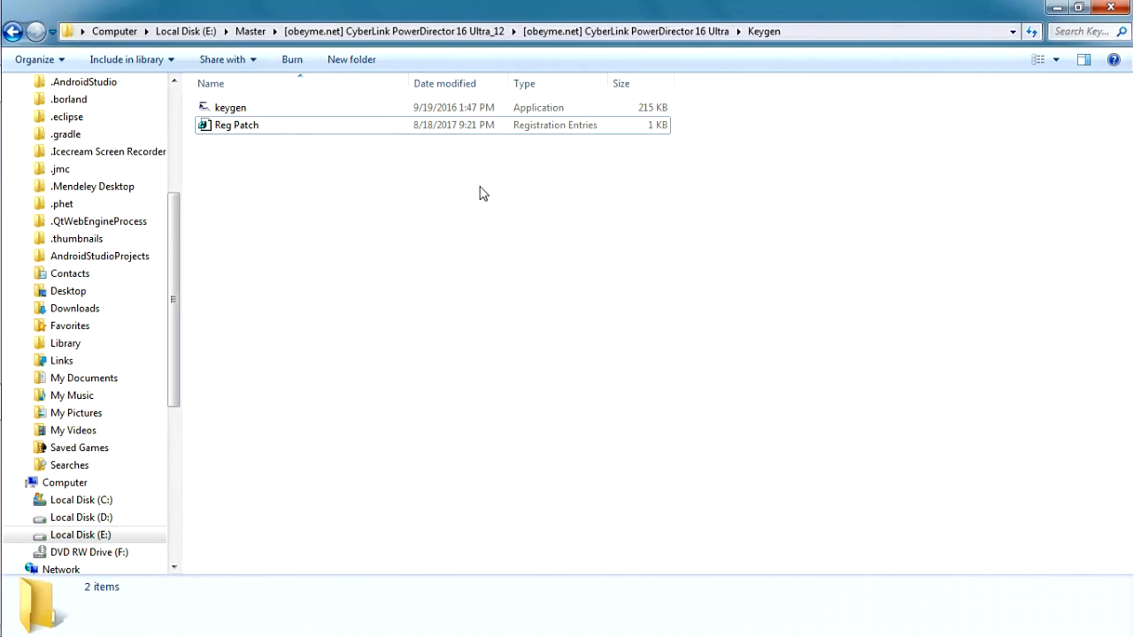
click(482, 128)
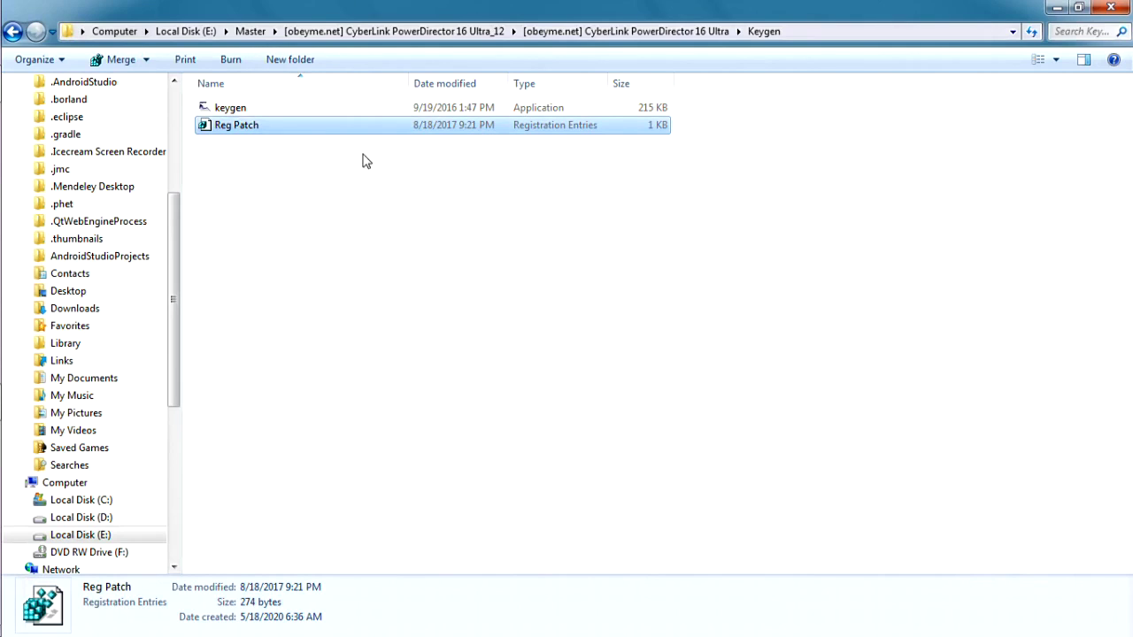
drag(177, 207, 182, 253)
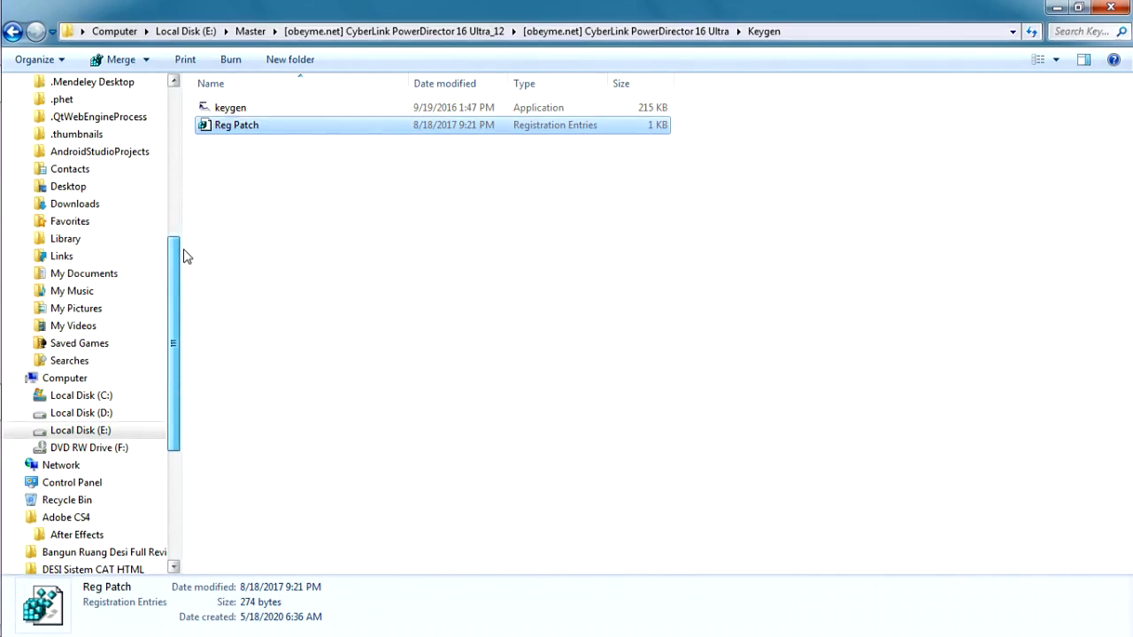
- Paste Reg Patch into C:\Program Files\CyberLink\PowerDirector16, allowing the protected-folder copy
click(111, 396)
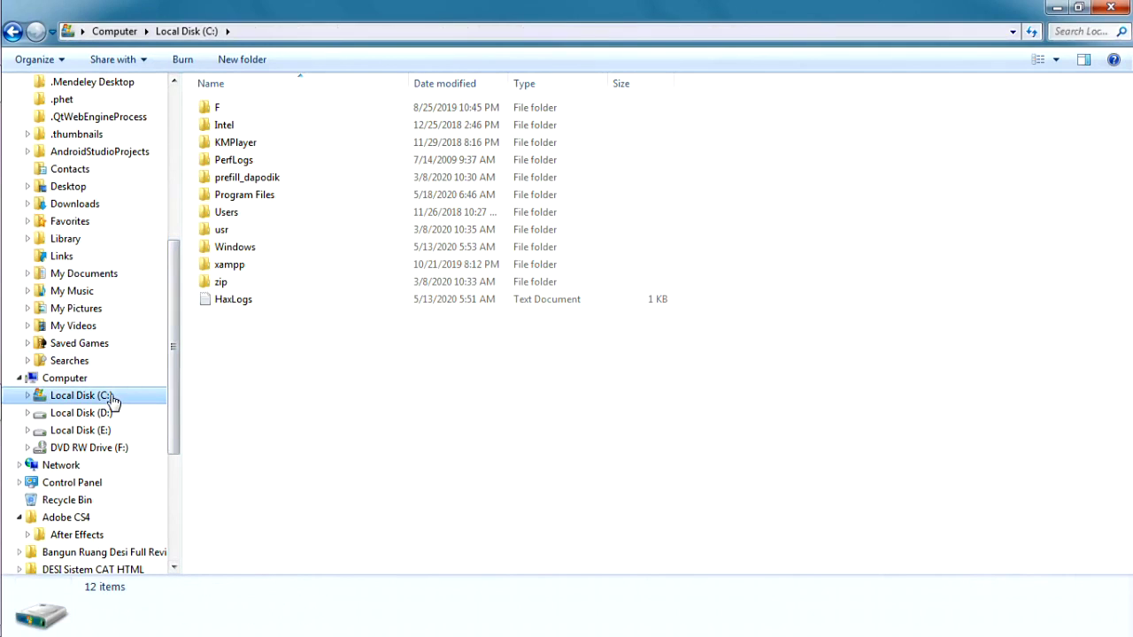
click(254, 391)
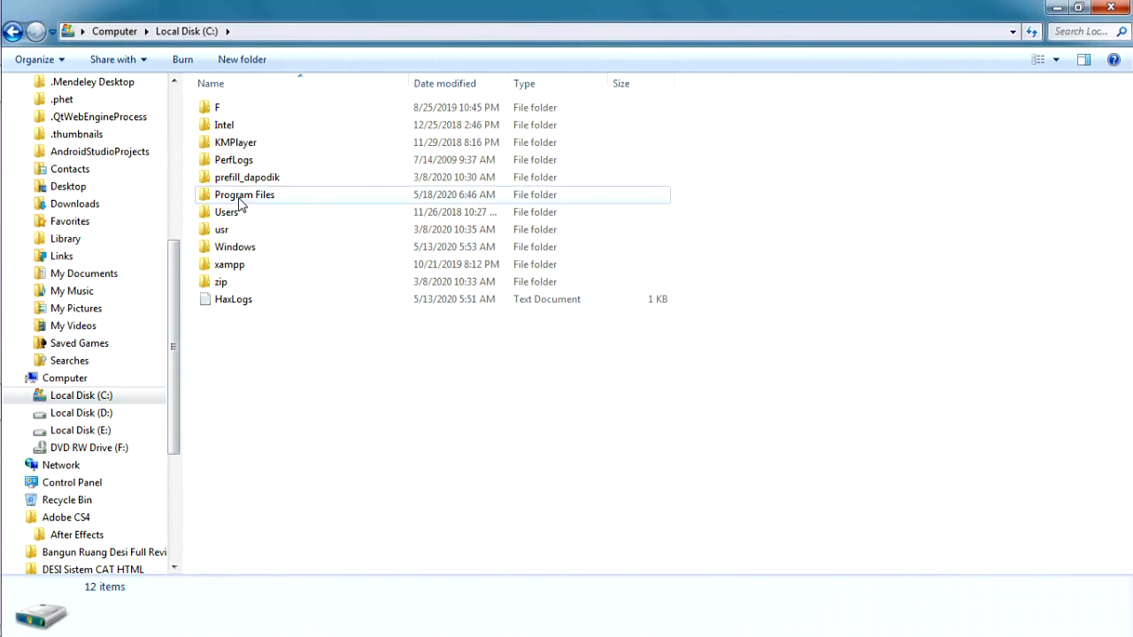
click(236, 199)
double_click(233, 197)
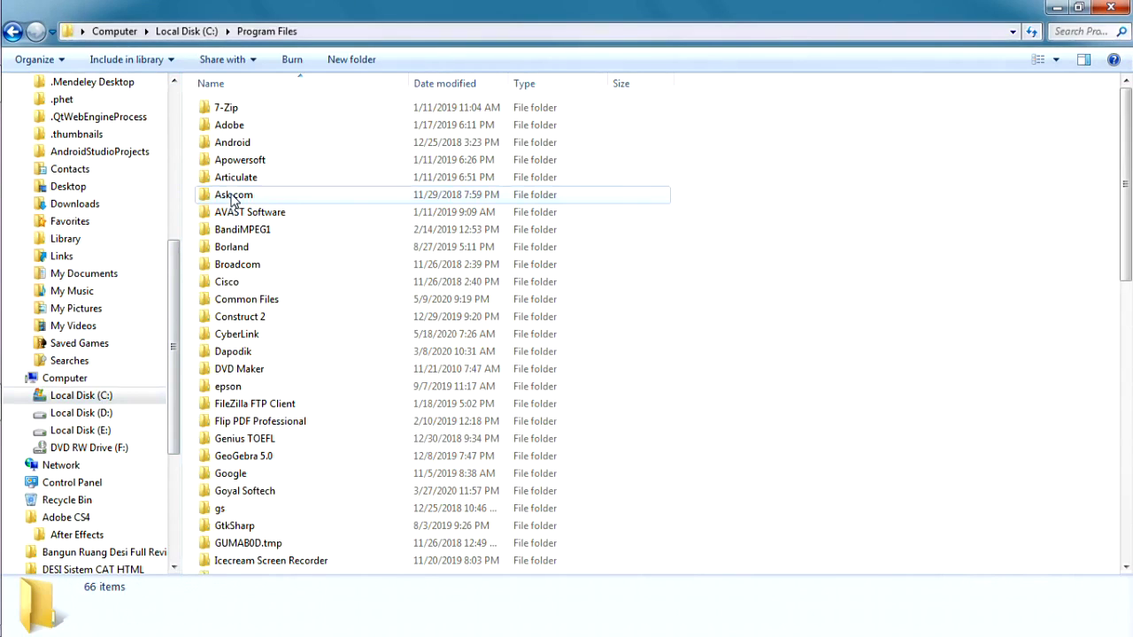
click(249, 194)
key(c)
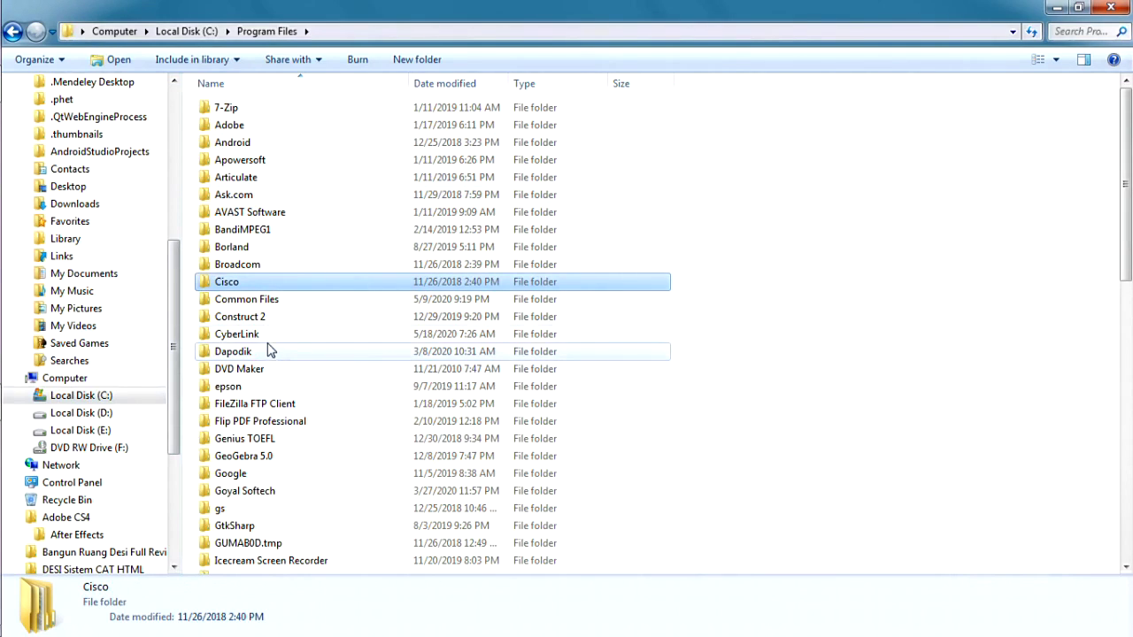
double_click(265, 336)
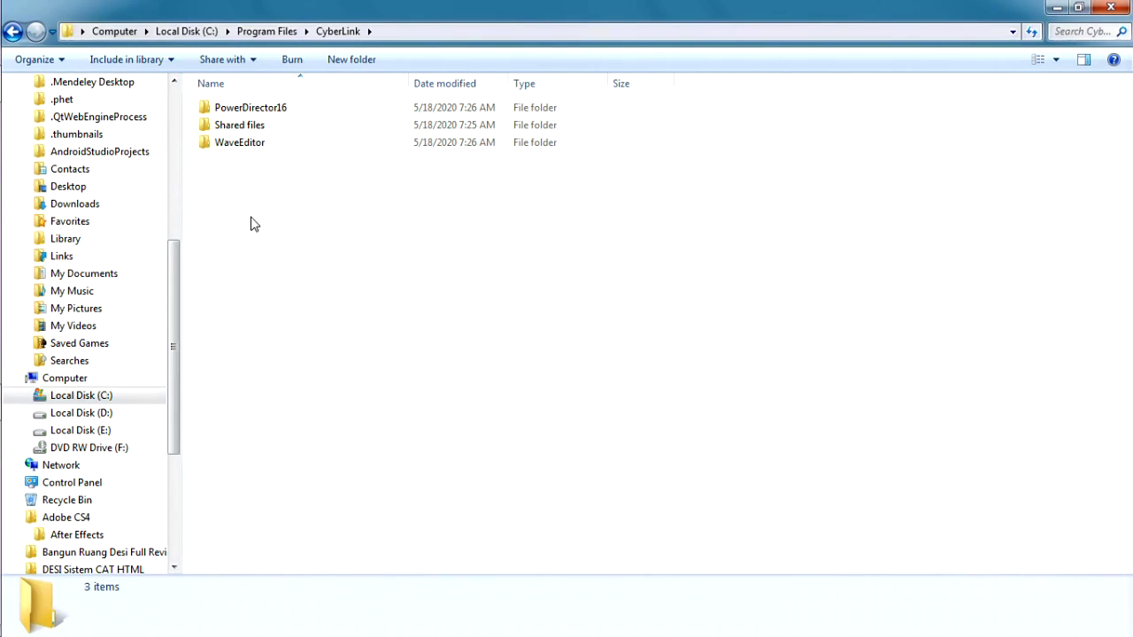
double_click(246, 109)
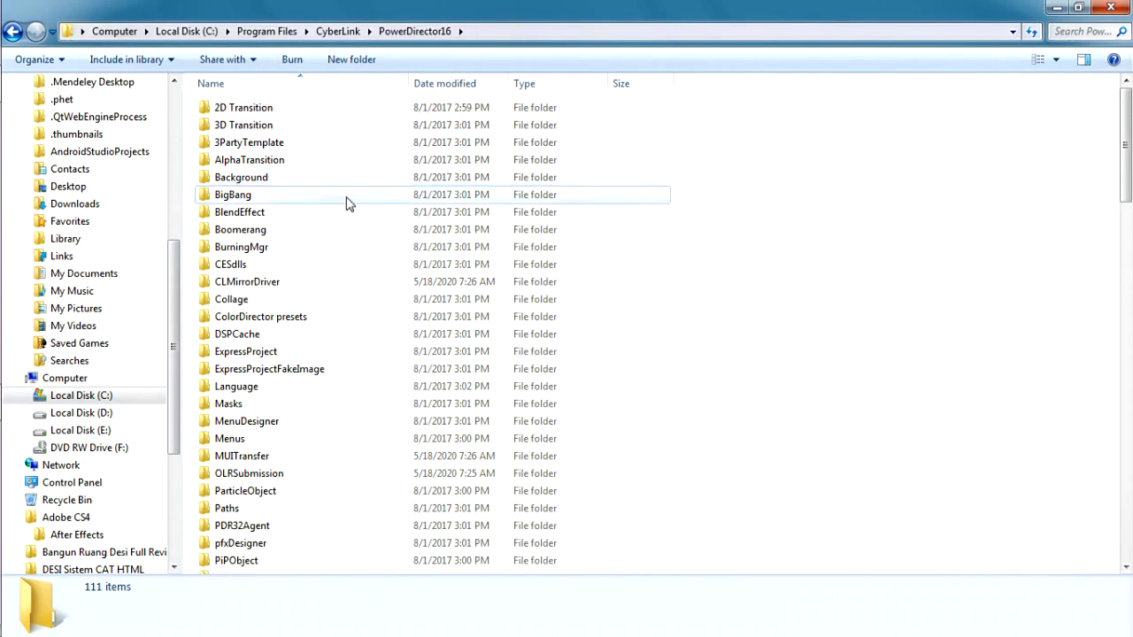
key(ctrl+v)
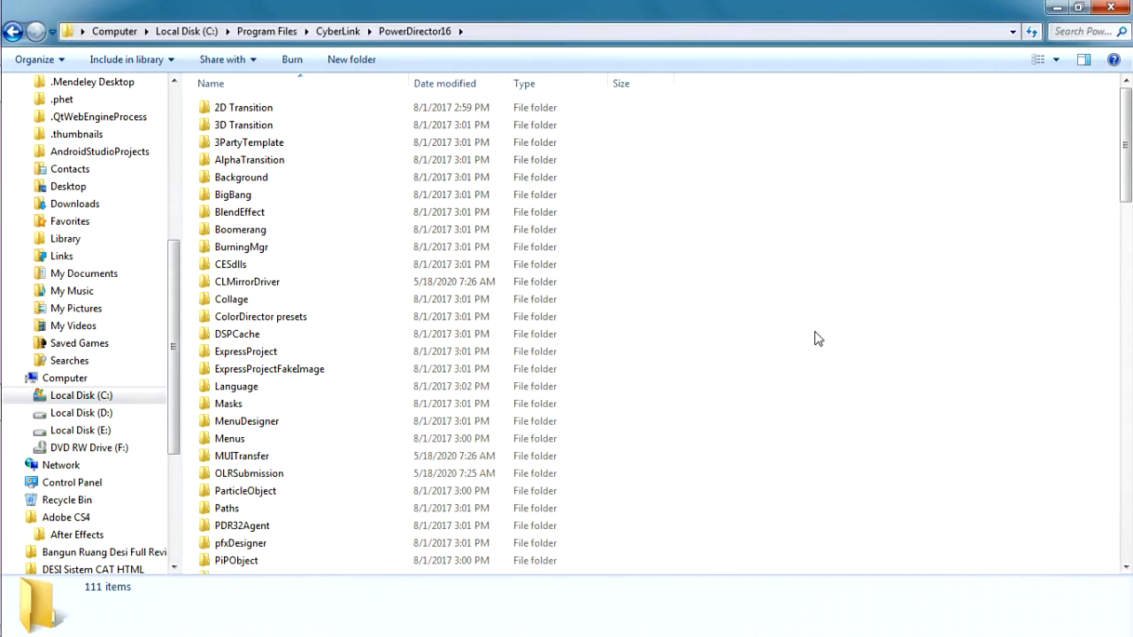
click(563, 398)
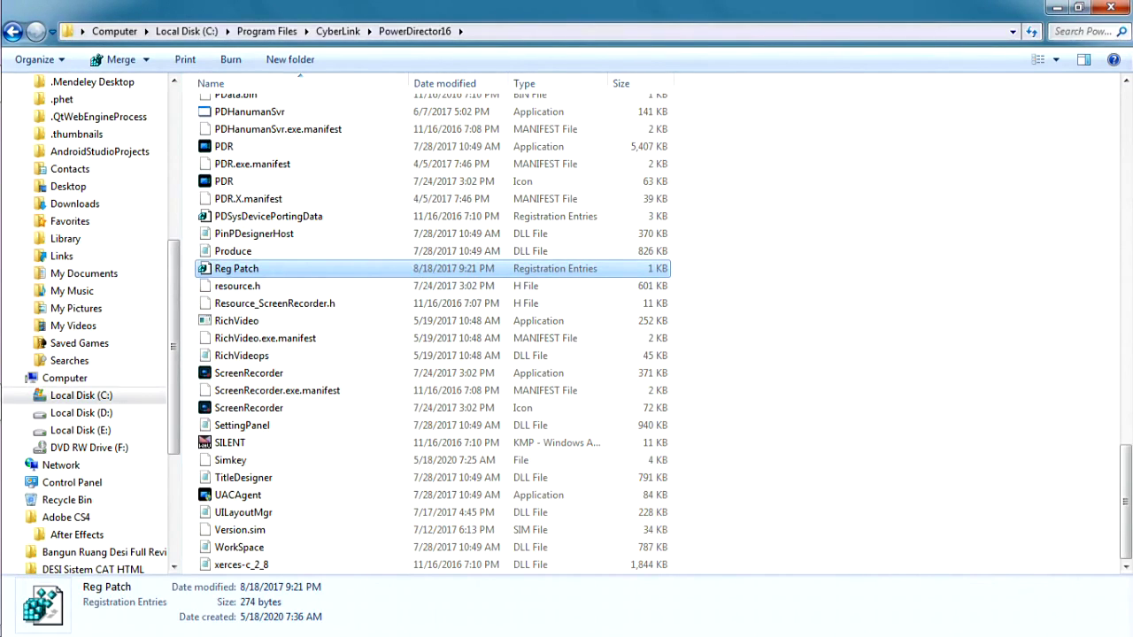
- Merge Reg Patch into the registry and dismiss the success message
double_click(396, 273)
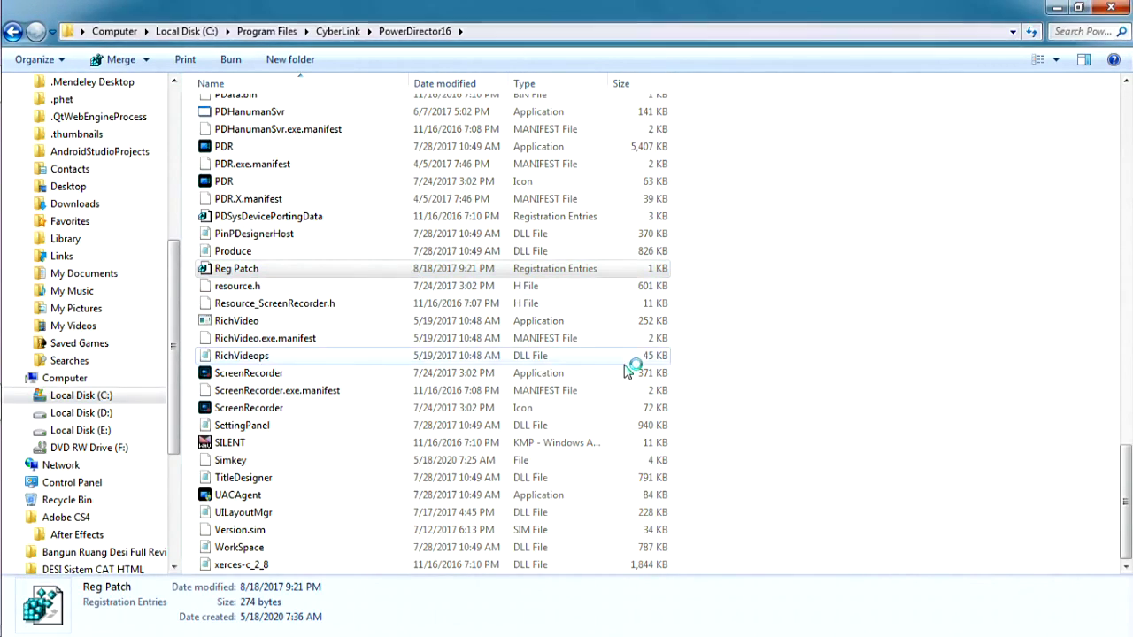
click(682, 352)
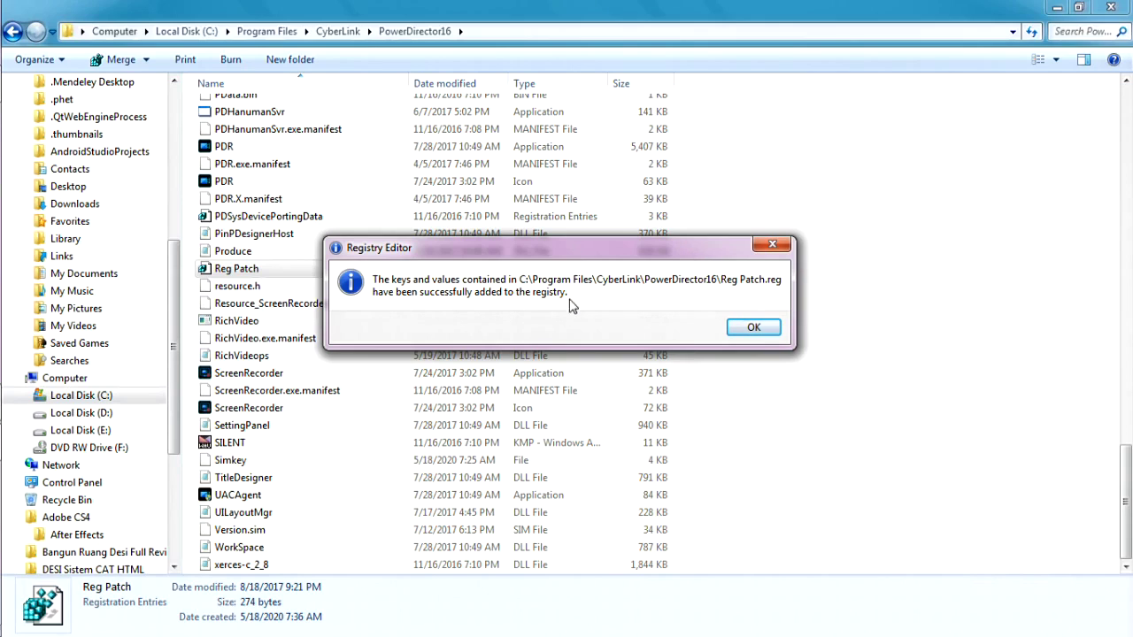
click(750, 328)
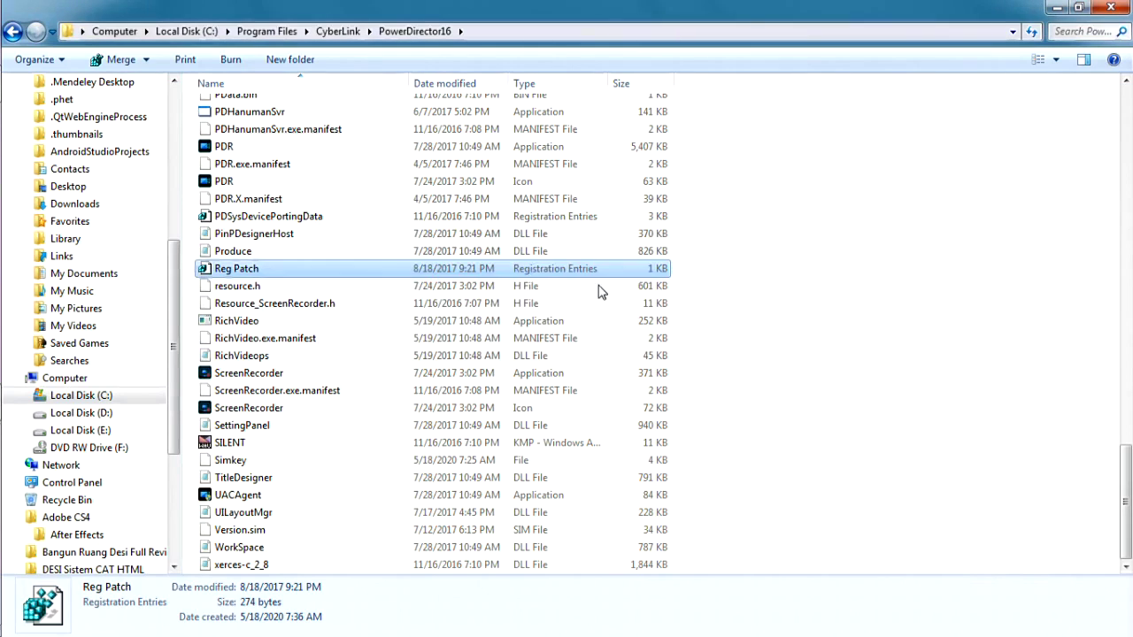
click(815, 352)
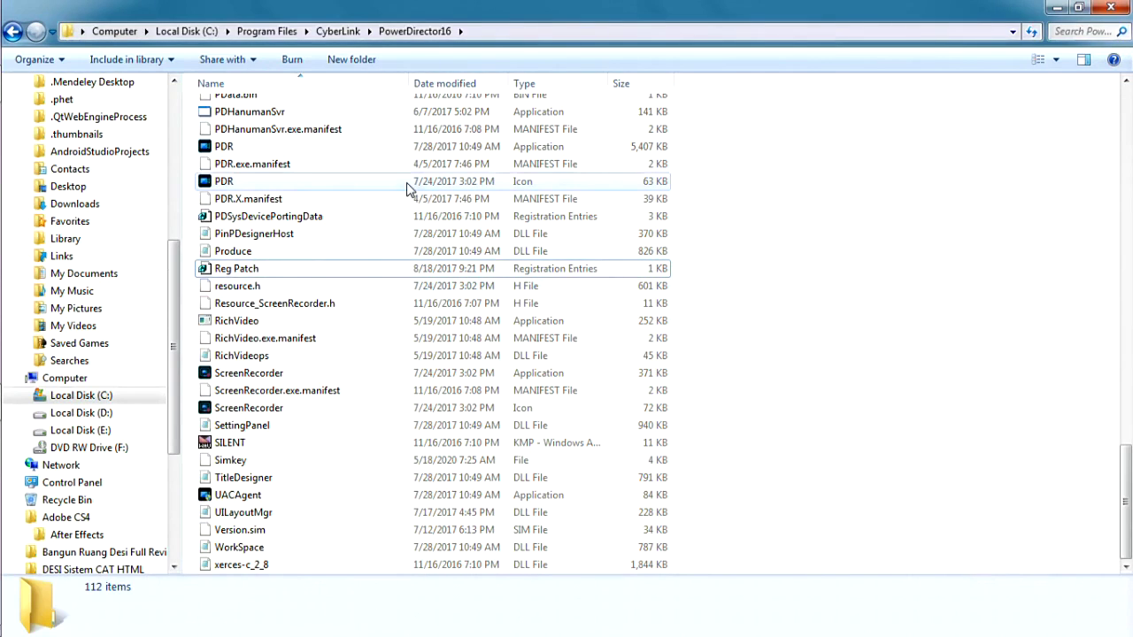
- Switch to the PowerDirector16 folder window and go back to the Keygen folder on drive E
key(alt+Tab)
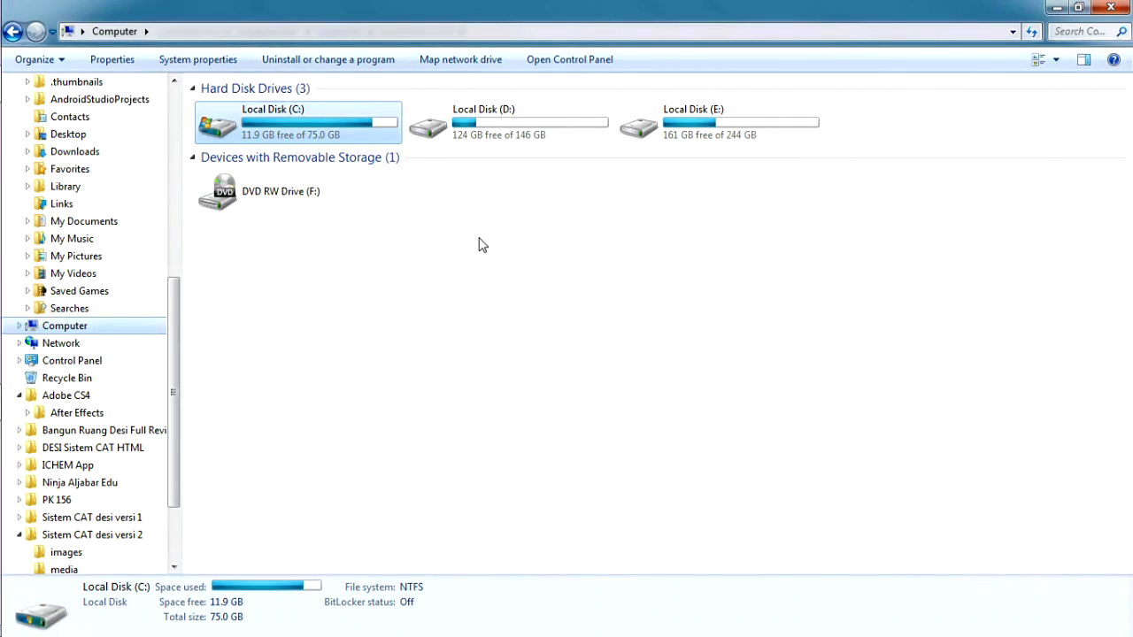
key(alt+Tab)
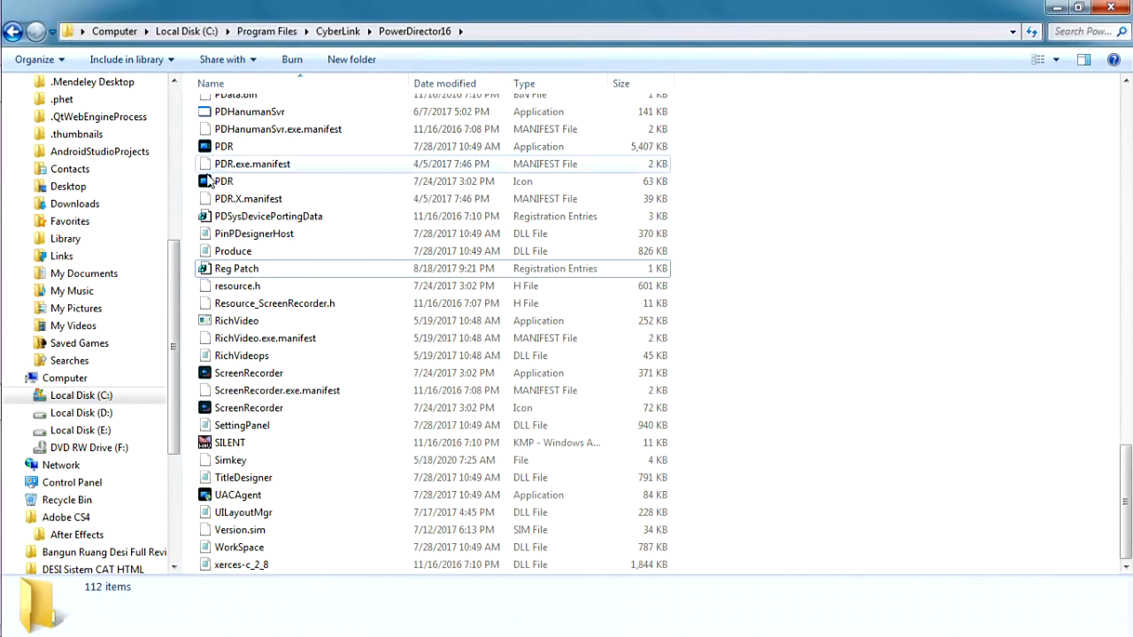
click(13, 32)
click(14, 32)
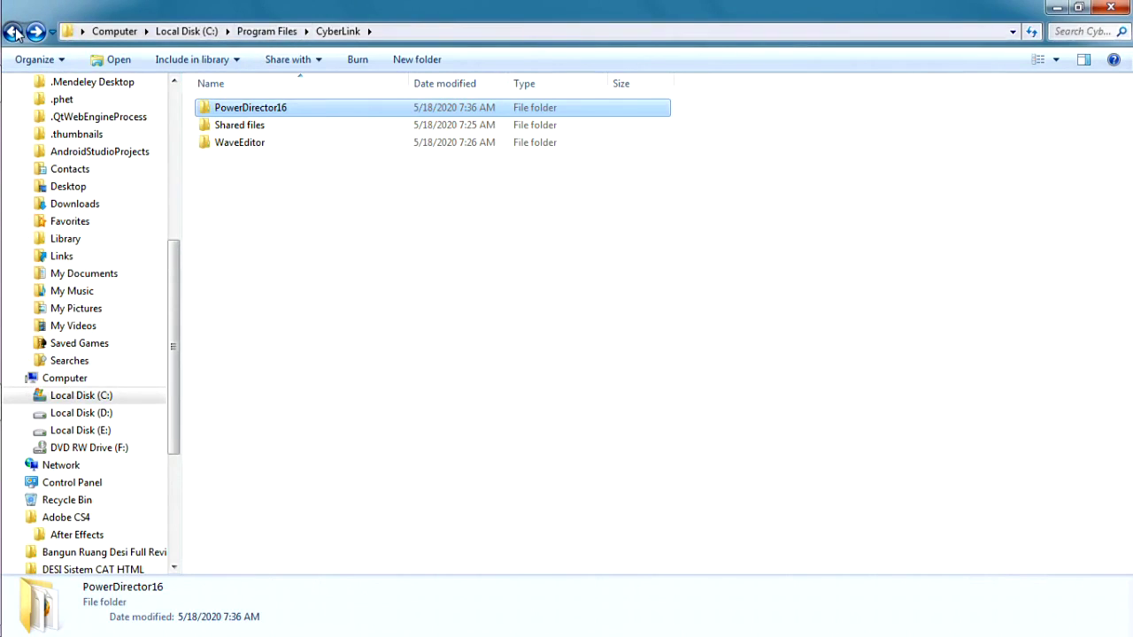
click(14, 32)
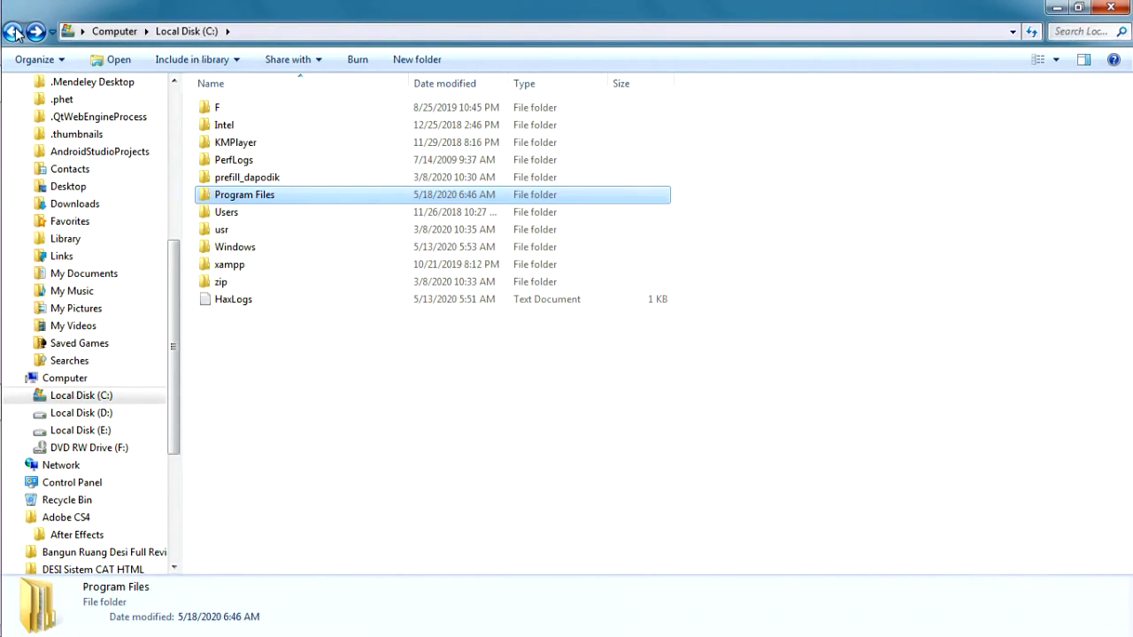
click(13, 32)
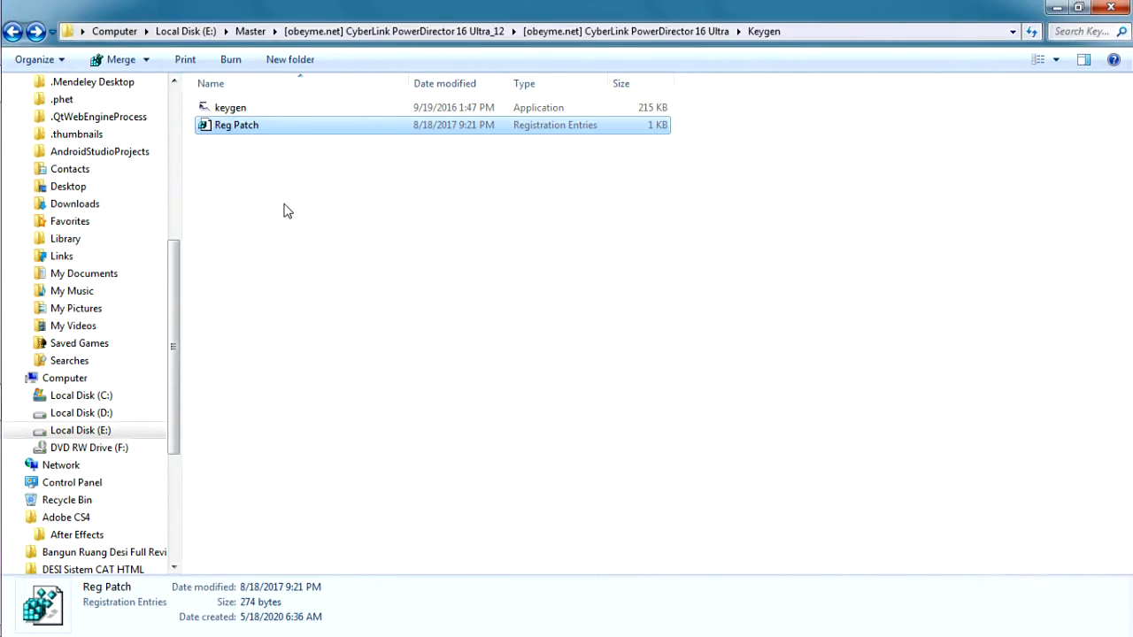
click(284, 176)
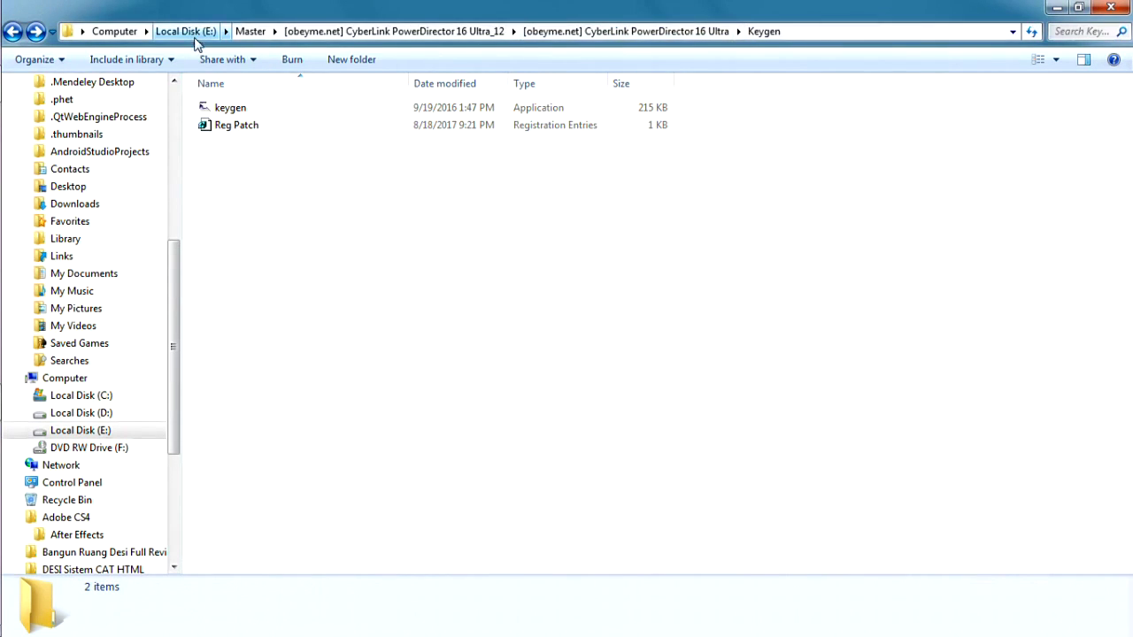
- Open the keygen application and glance at its supported-program list
click(251, 109)
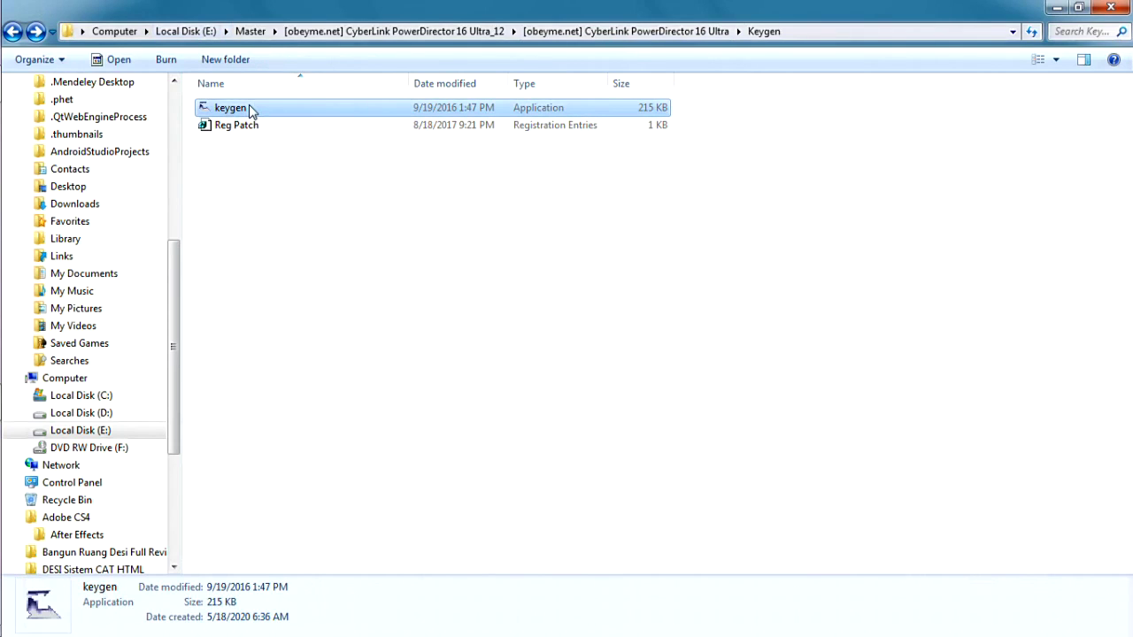
right_click(250, 109)
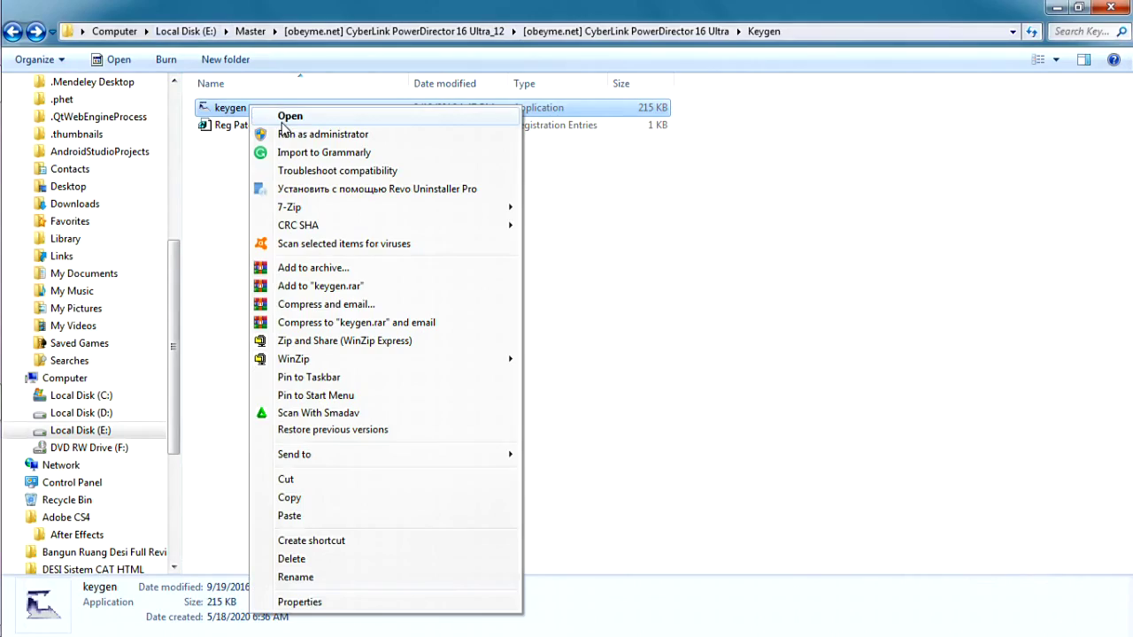
click(289, 117)
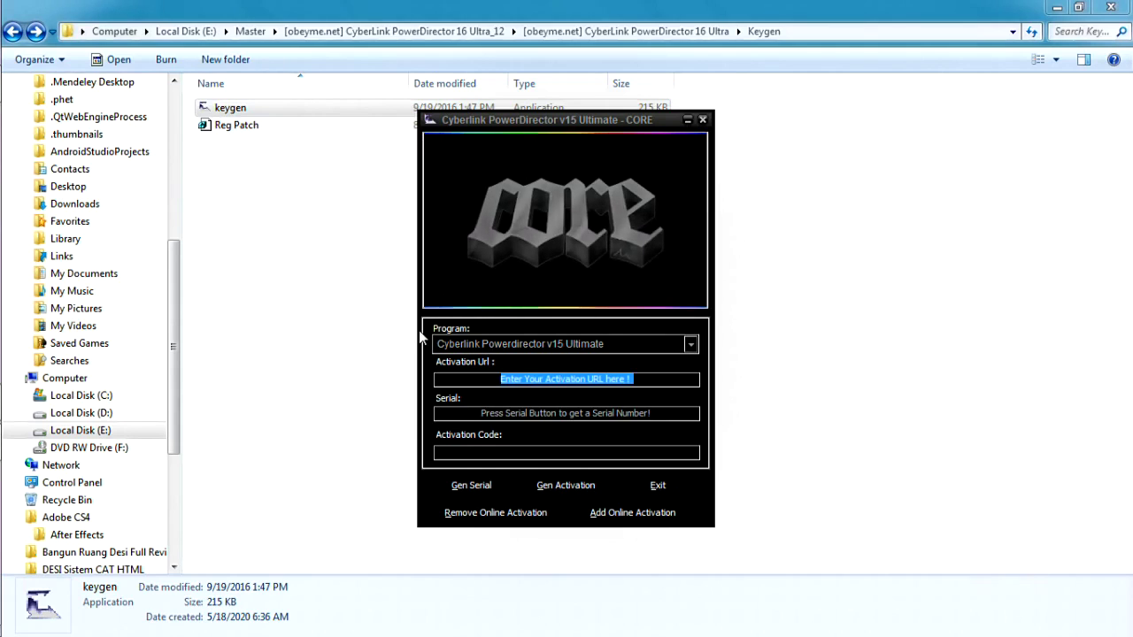
click(494, 349)
click(517, 361)
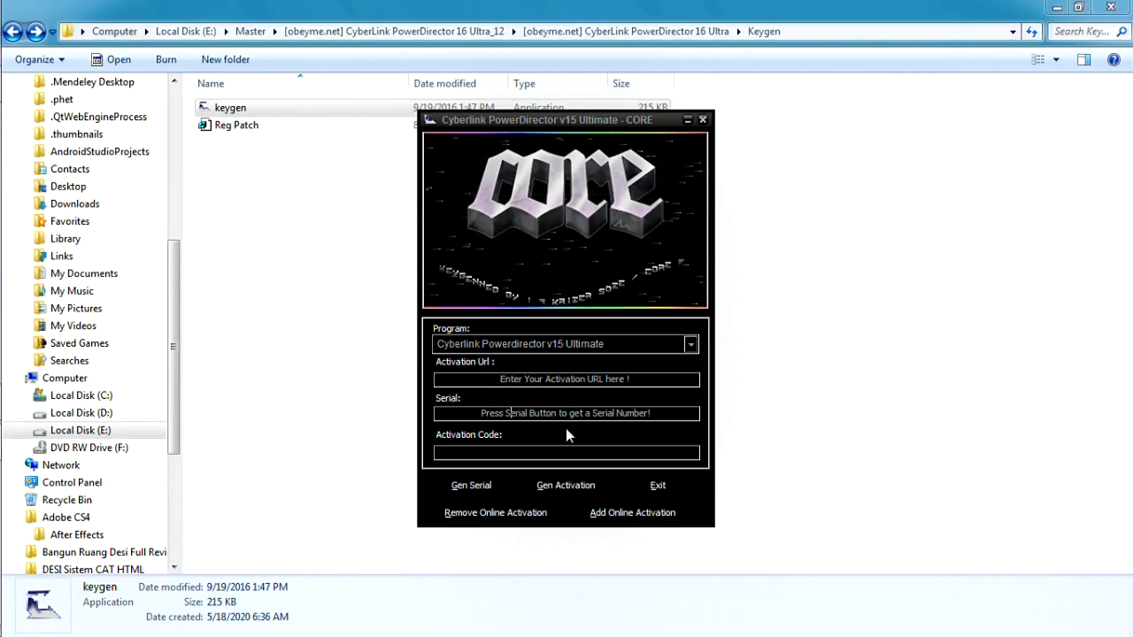
- Clear the Serial field and type in the PowerDirector serial key, fixing one mistyped character
text(V)
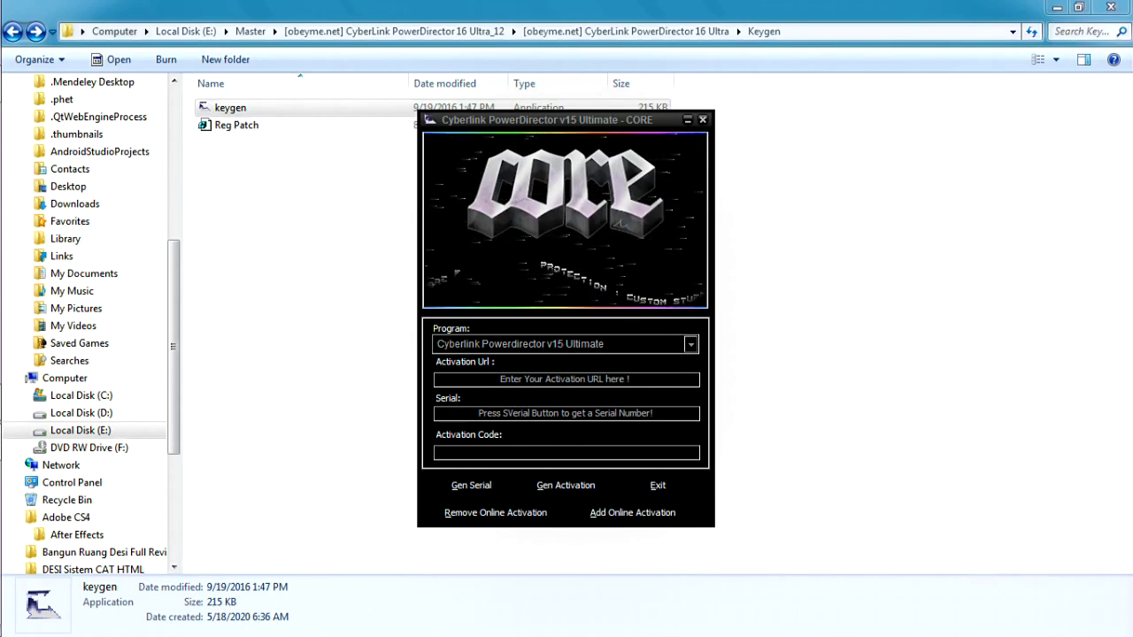
drag(665, 413, 366, 422)
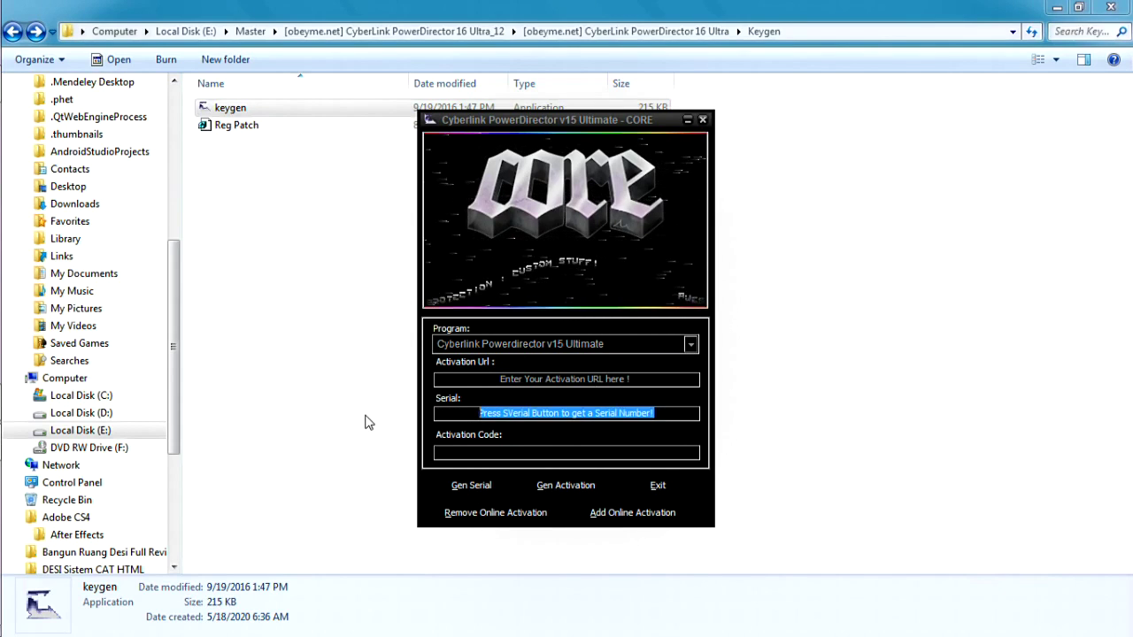
key(BackSpace)
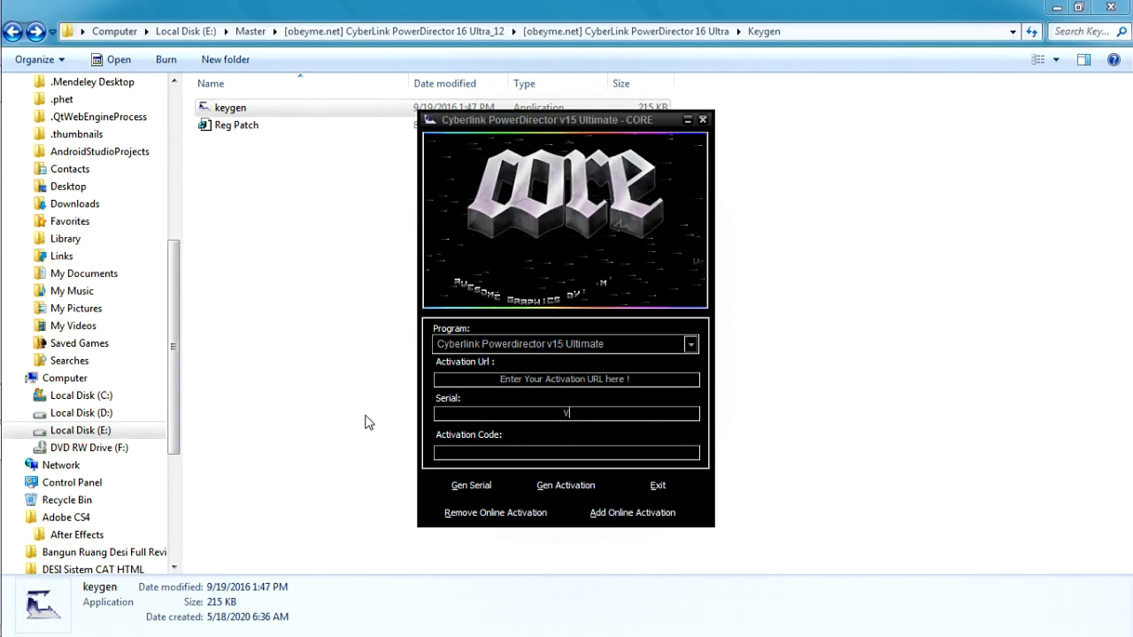
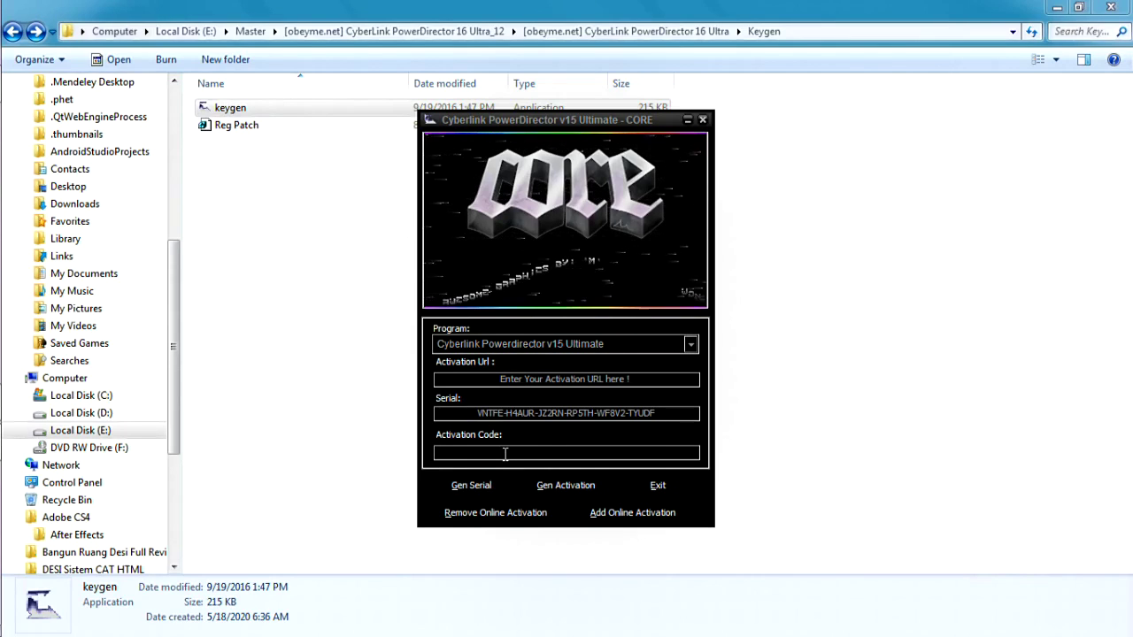
- Launch CyberLink PowerDirector 16 from the Start menu
mouse_move(5, 301)
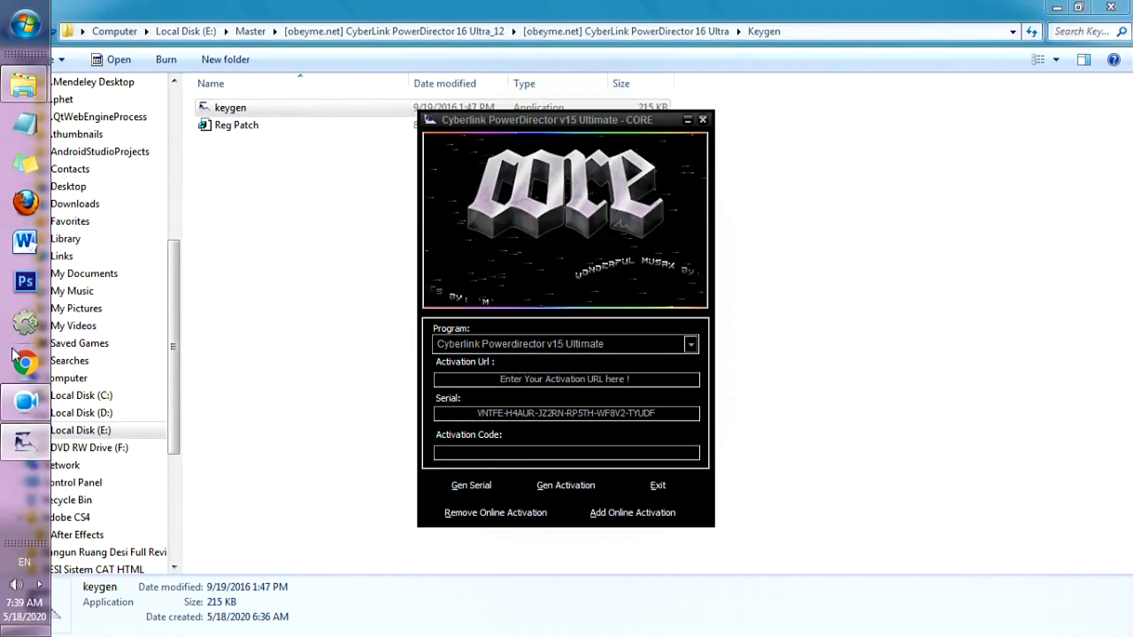
click(25, 24)
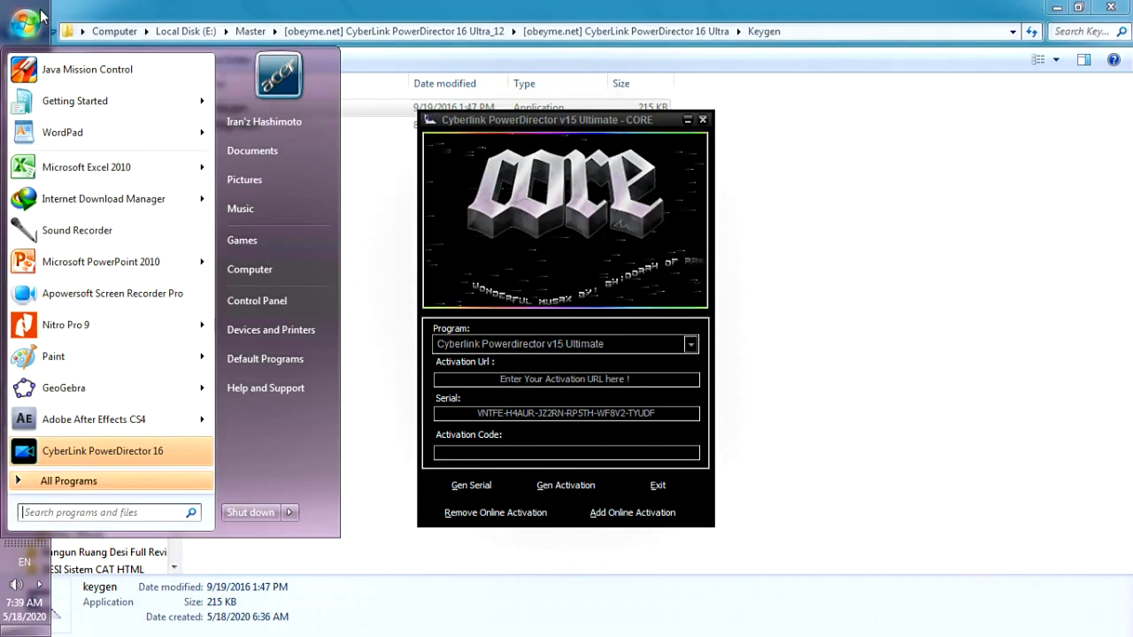
click(111, 450)
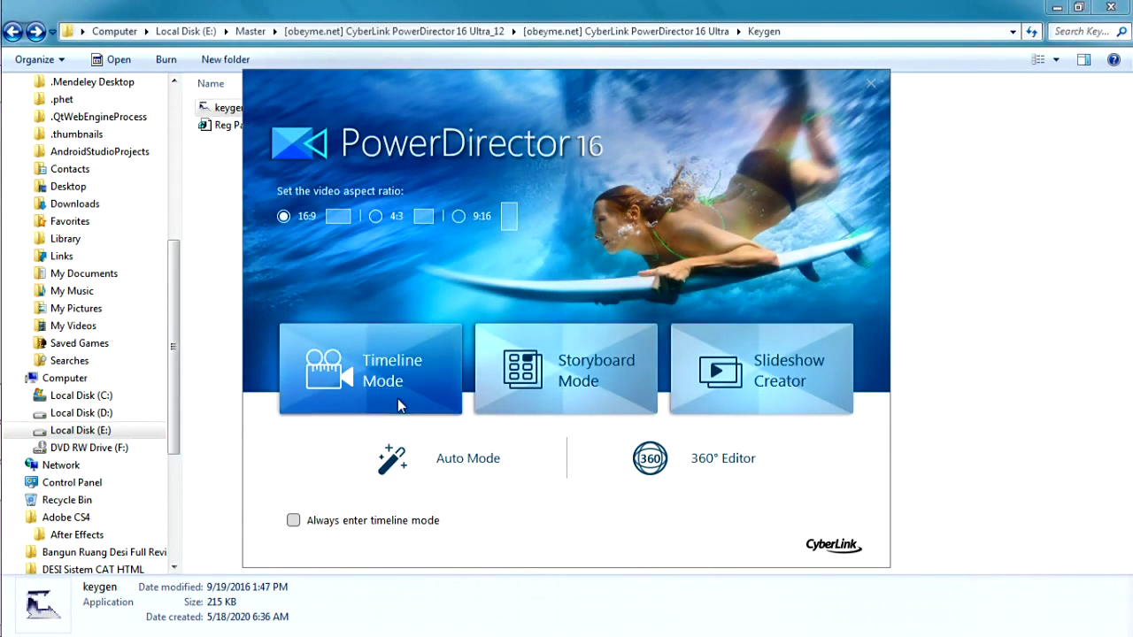
- Start in Storyboard Mode and decline the Product Improvement Program
click(548, 379)
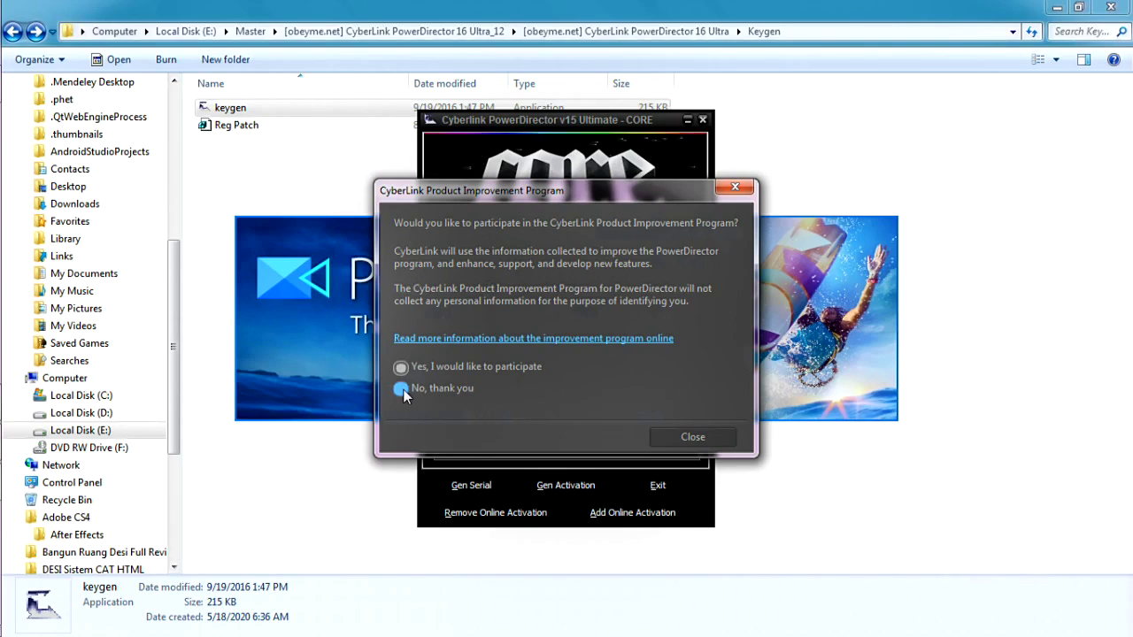
click(671, 436)
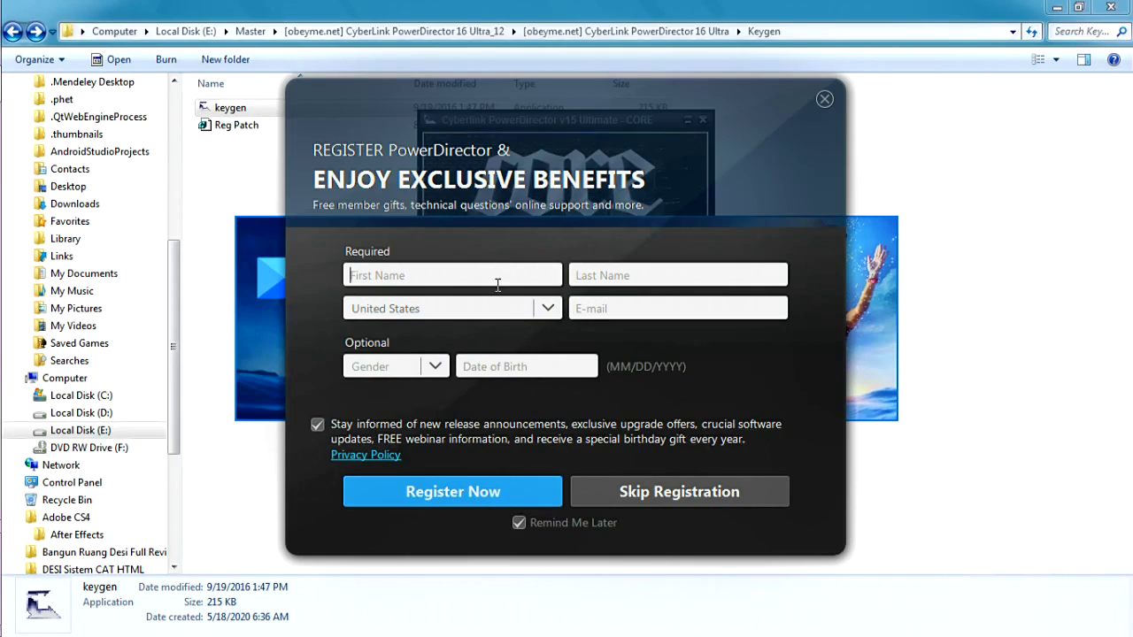
- Enter the first and last name in the registration form
text(r)
key(BackSpace)
key(BackSpace)
key(BackSpace)
text(R)
key(Tab)
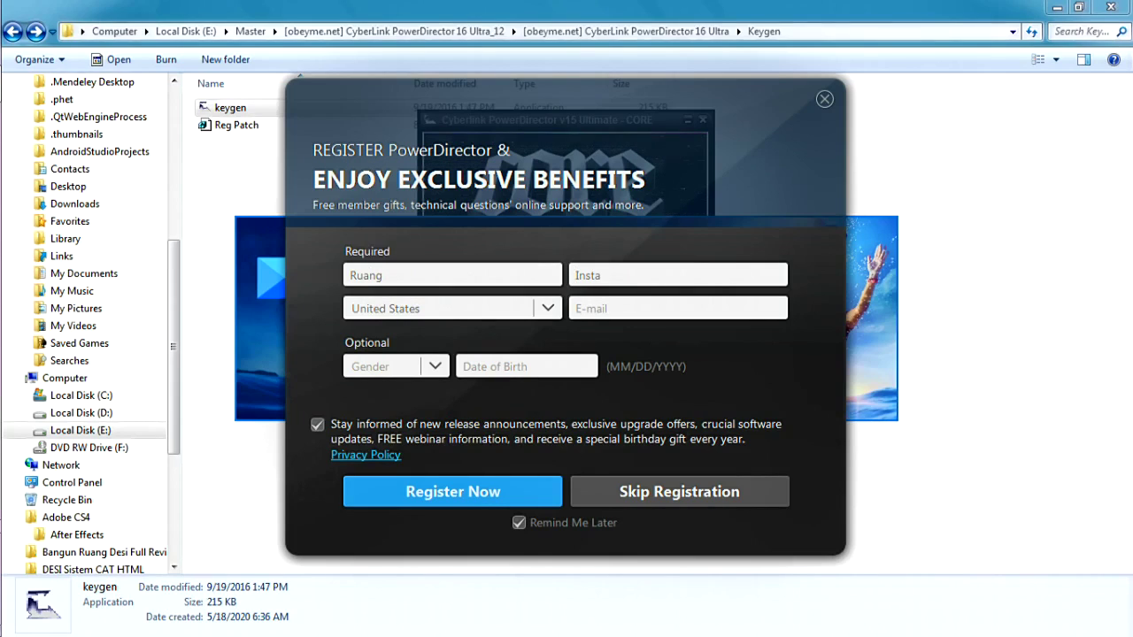
text(Installer)
key(Tab)
- Select Indonesia as the country
click(548, 308)
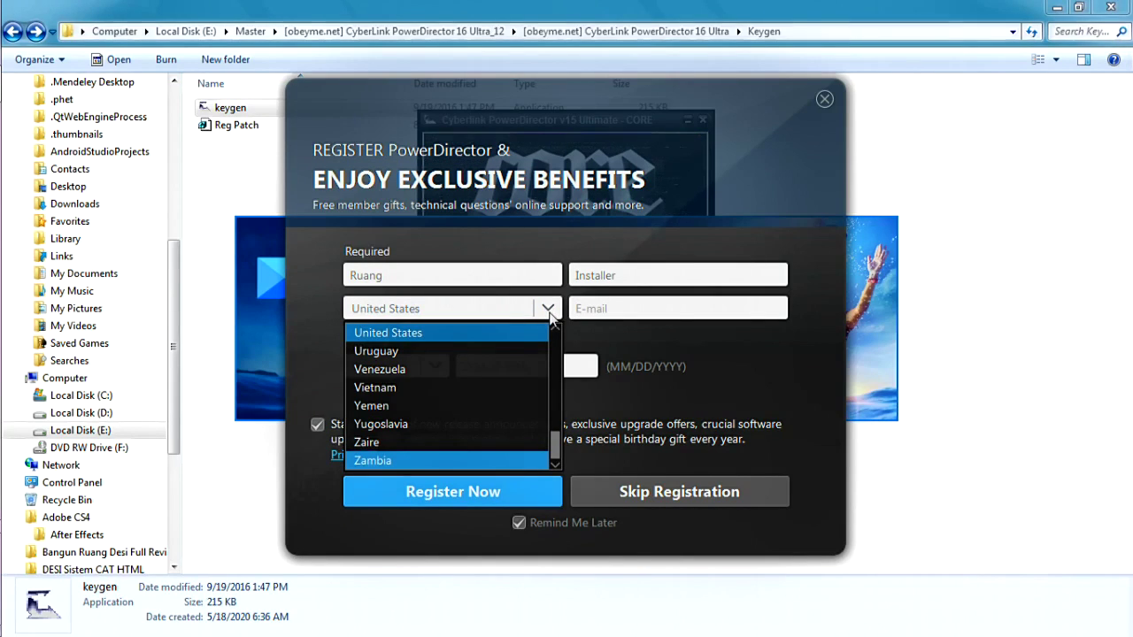
click(499, 308)
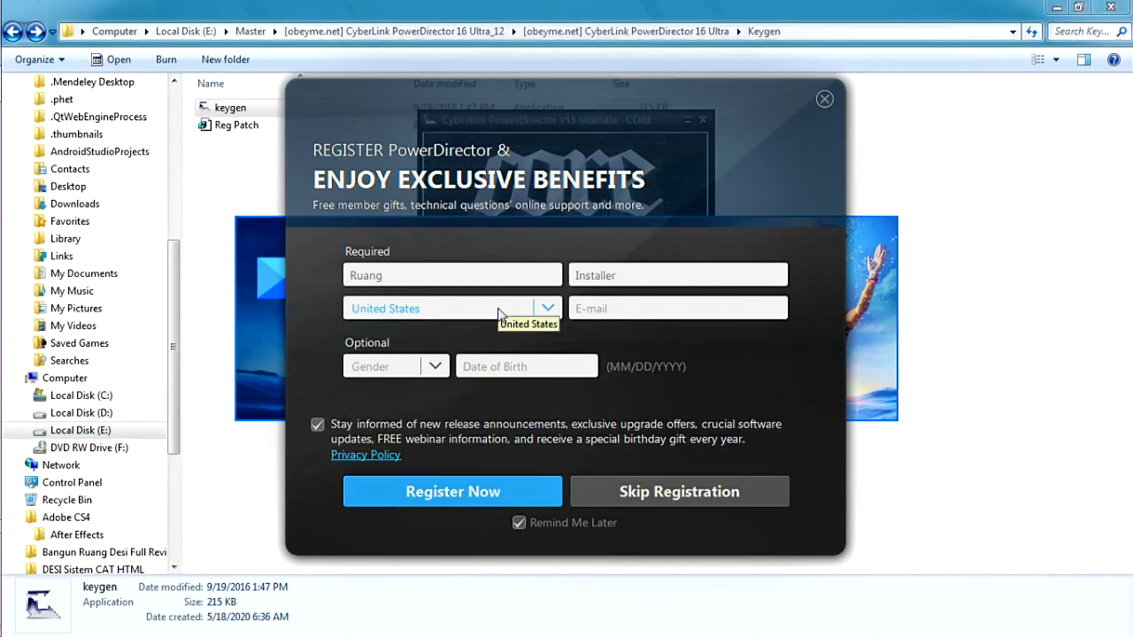
click(500, 312)
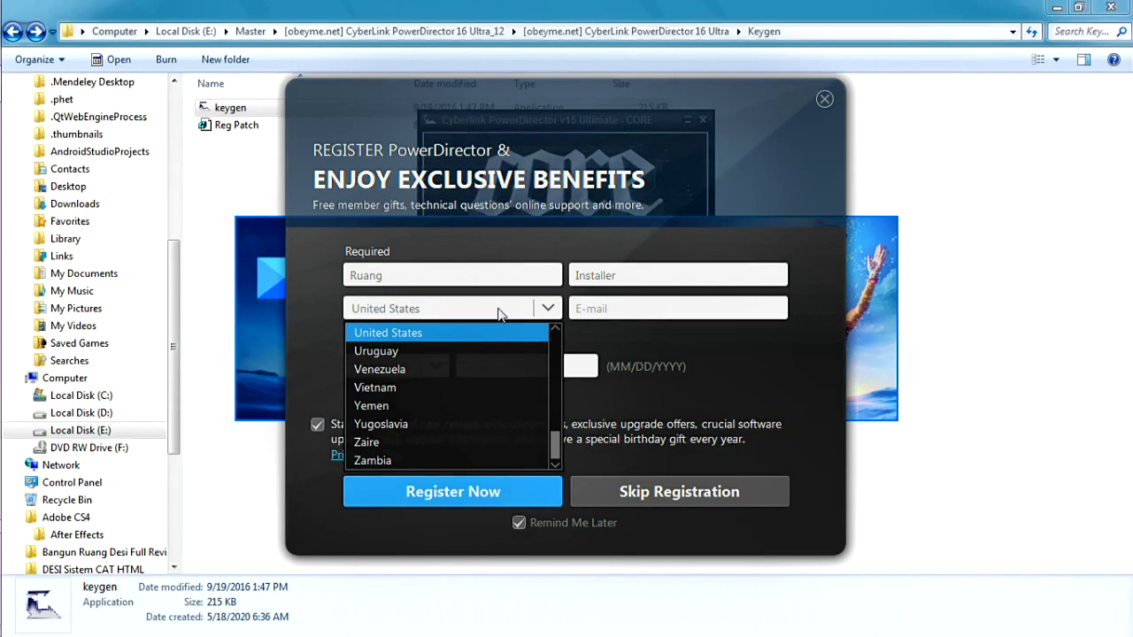
scroll(556, 443, down, 1)
drag(556, 442, 554, 376)
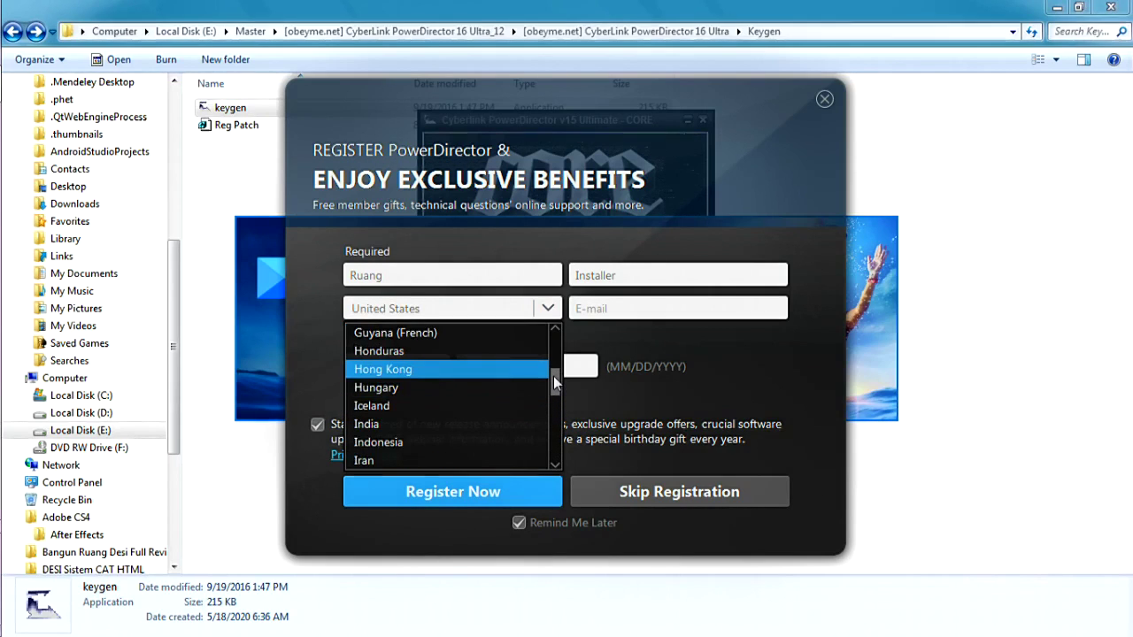
click(530, 444)
- Fill in the e-mail address and choose Male as the gender
click(611, 310)
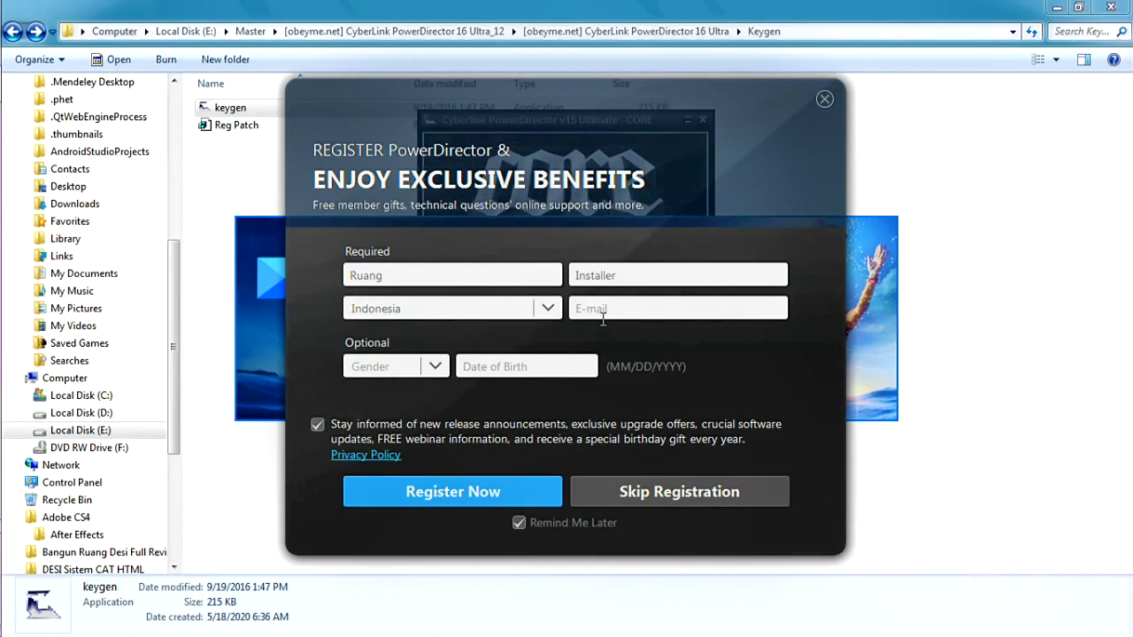
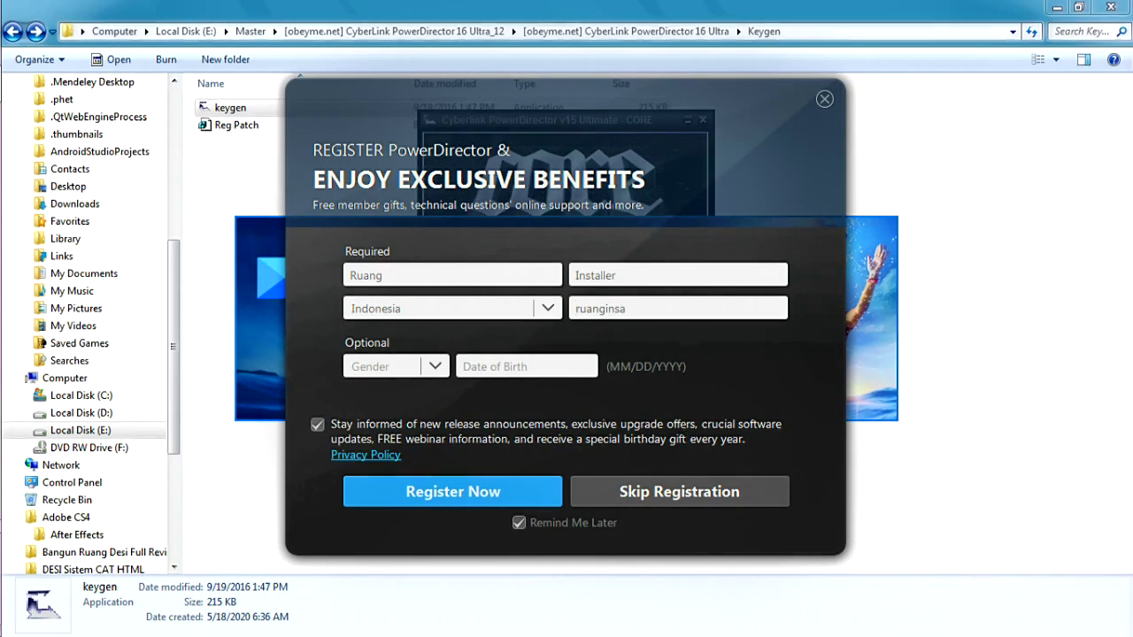
click(399, 366)
click(405, 394)
- Enter the date of birth in month/day order, then skip registration
click(504, 375)
text(20/10)
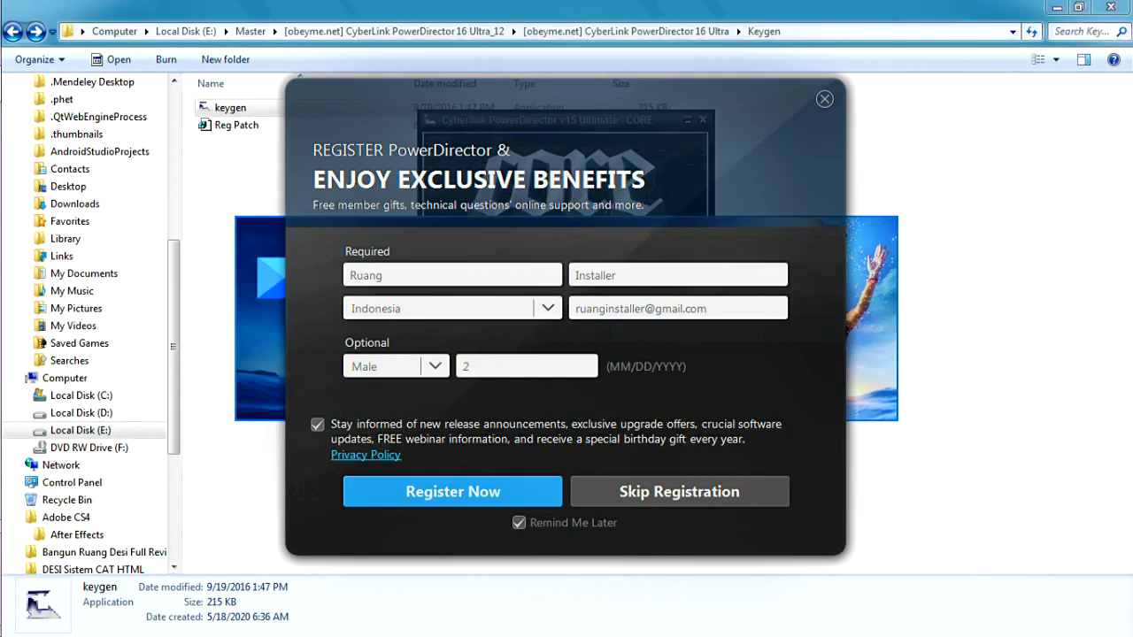
text(/1996)
drag(494, 366, 450, 370)
text(10/20)
click(600, 491)
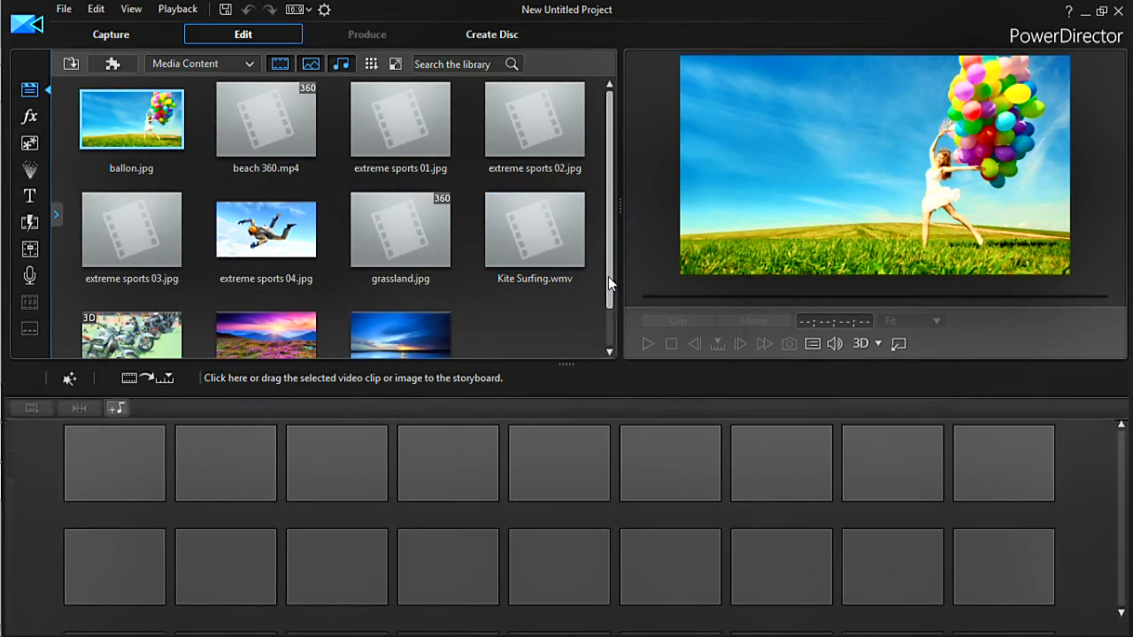
- Scroll the Media Content library to view the loaded sample media thumbnails
drag(608, 281, 611, 318)
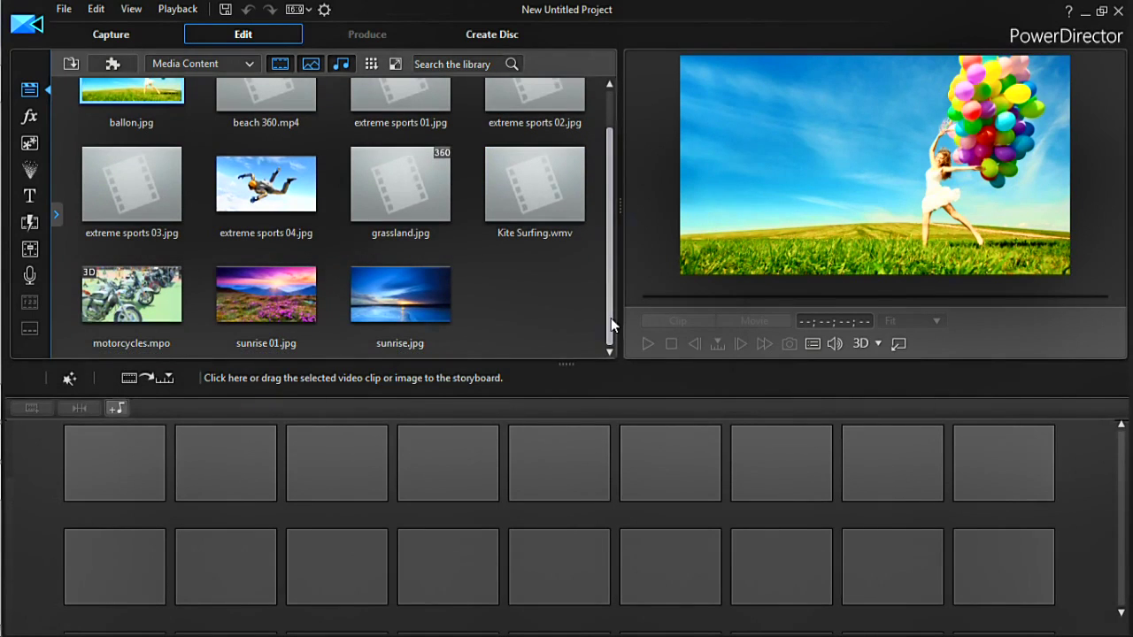
drag(610, 317, 614, 270)
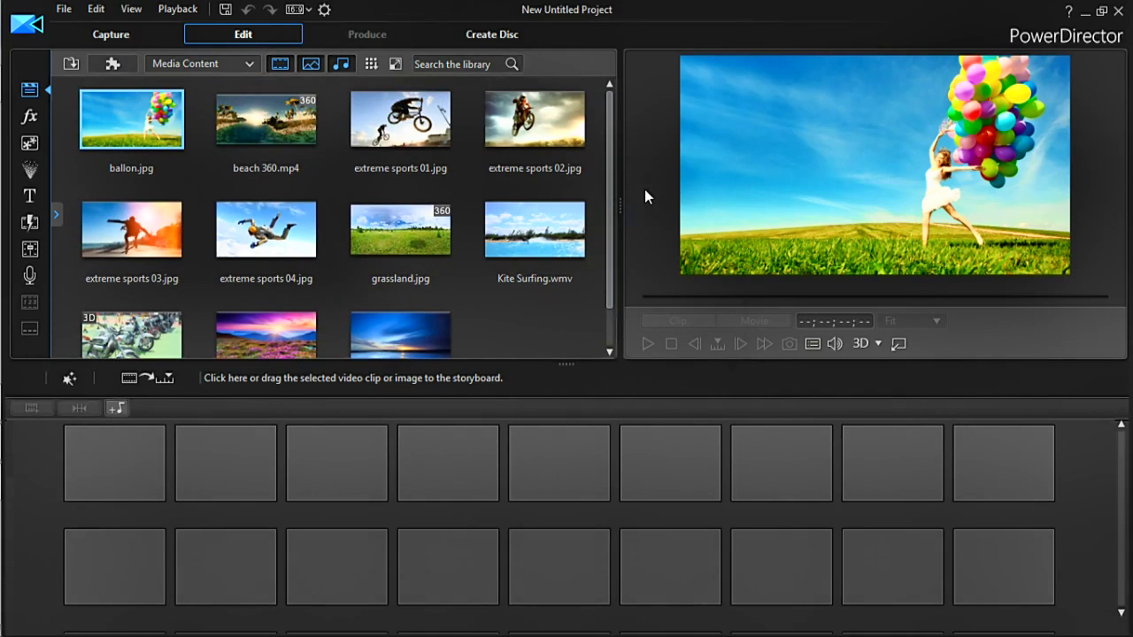
- Drag the 20200508_104713 recording from Explorer into the media library, enabling shadow files
key(alt+Tab)
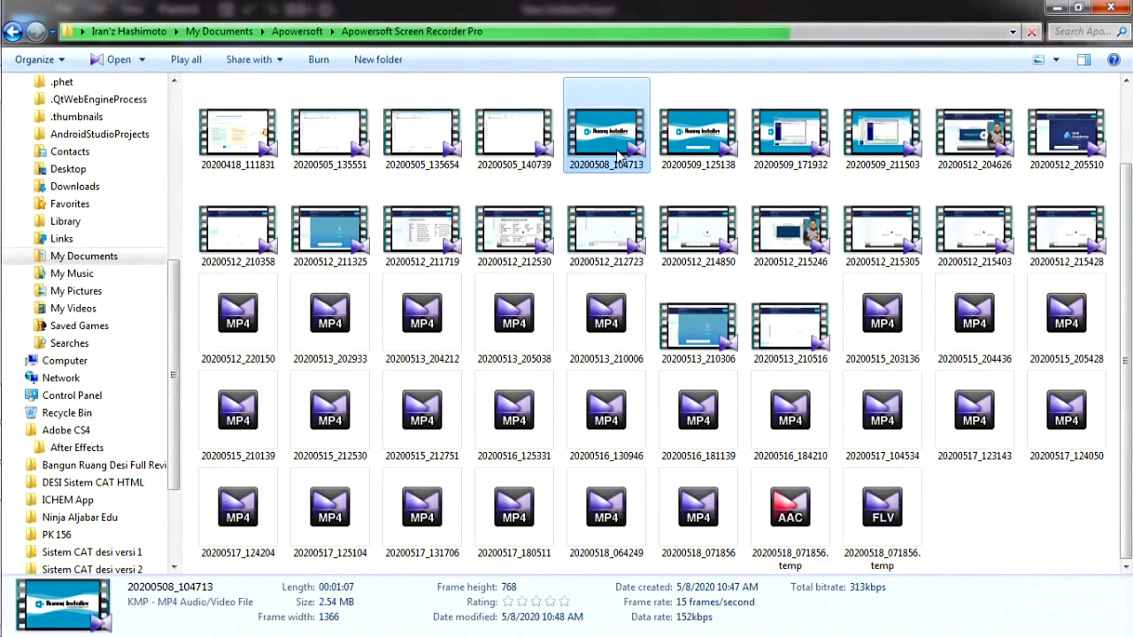
mouse_move(5, 232)
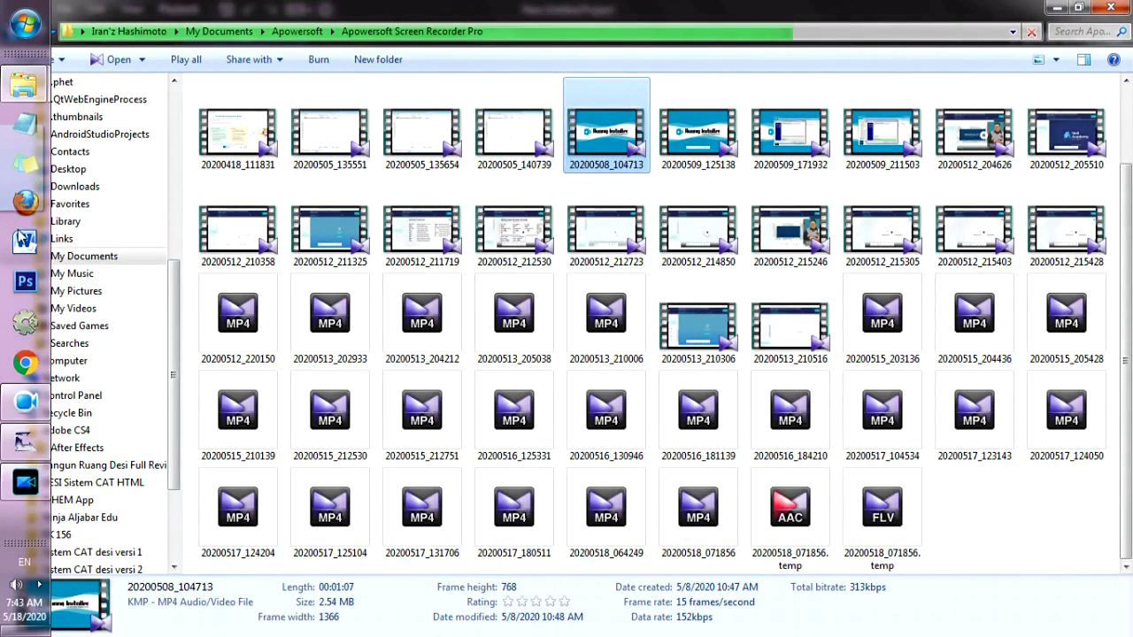
click(24, 483)
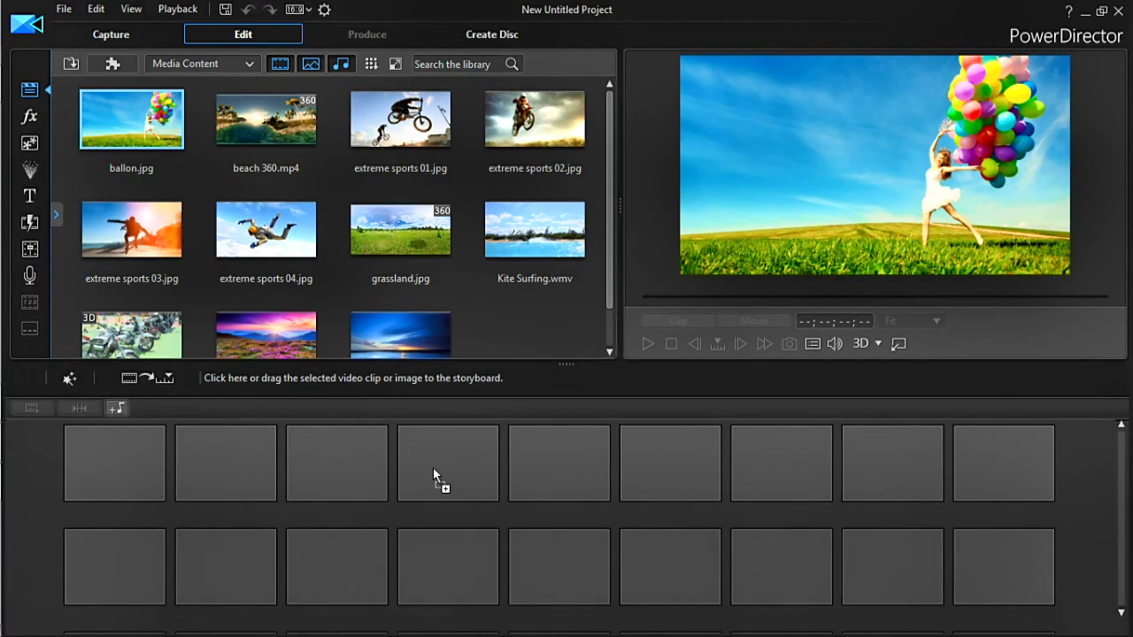
drag(422, 455, 422, 455)
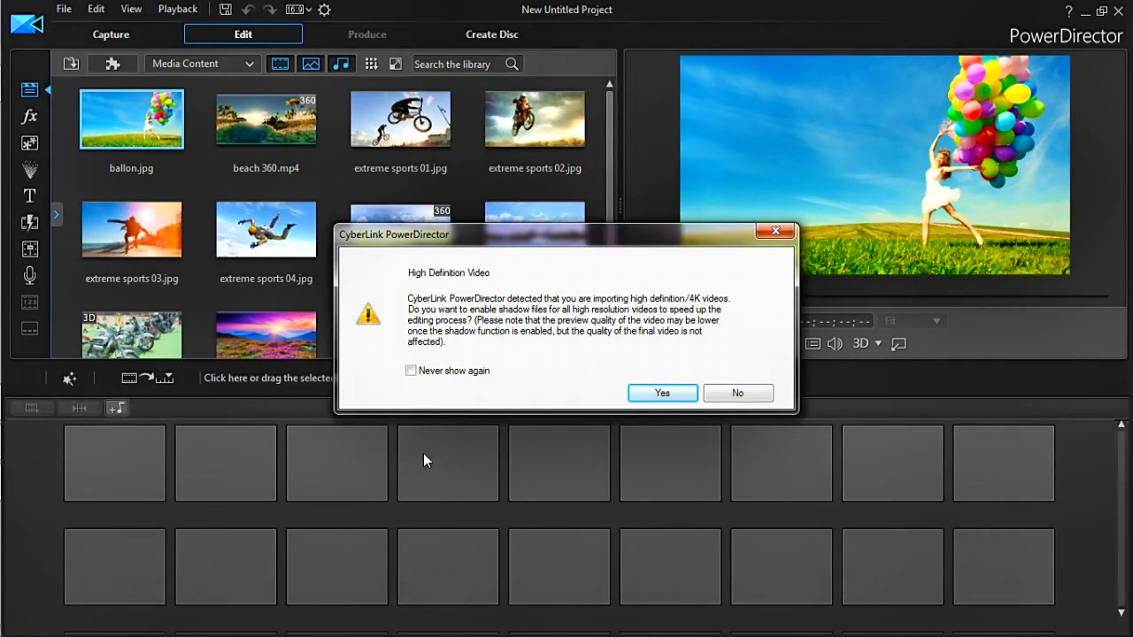
click(662, 393)
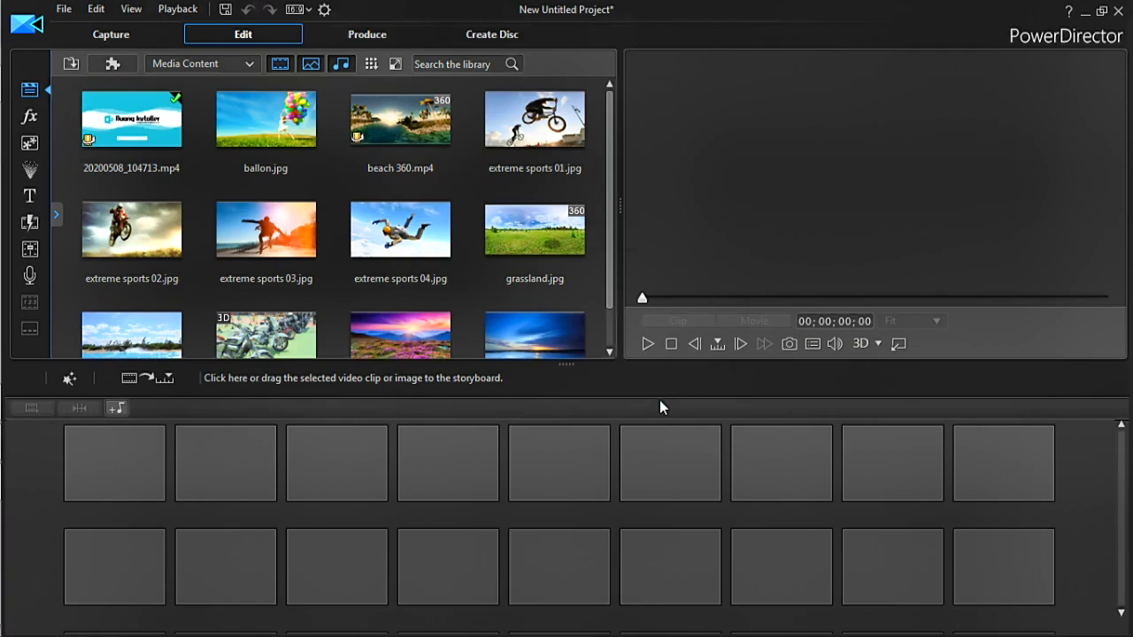
- Preview 20200508_104713.mp4 and place it on the storyboard as the first clip
click(643, 299)
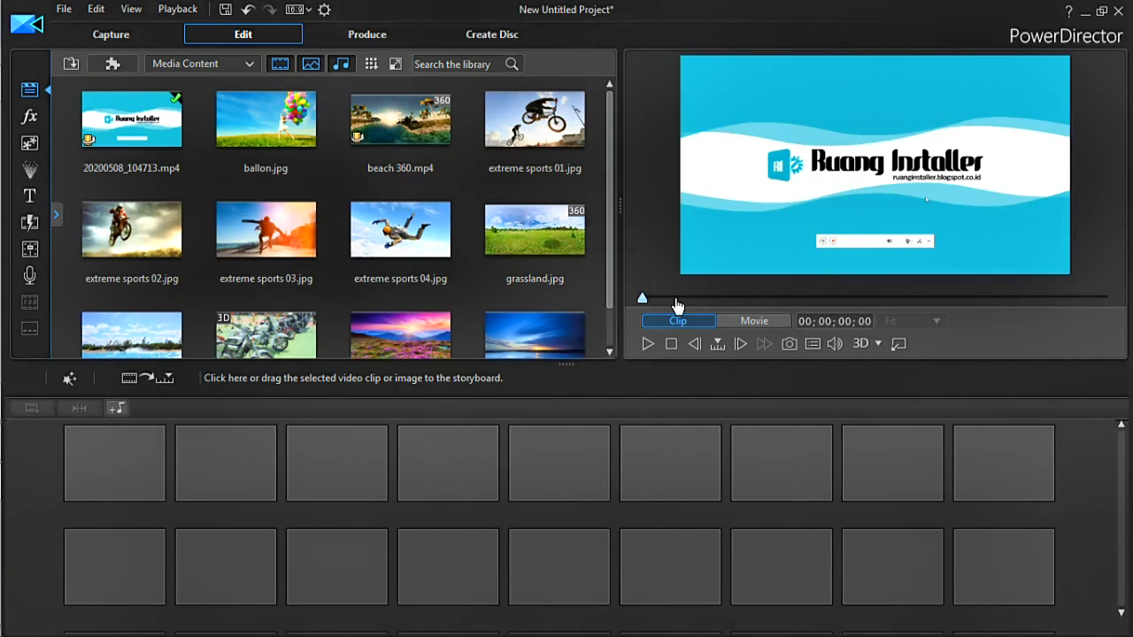
click(675, 299)
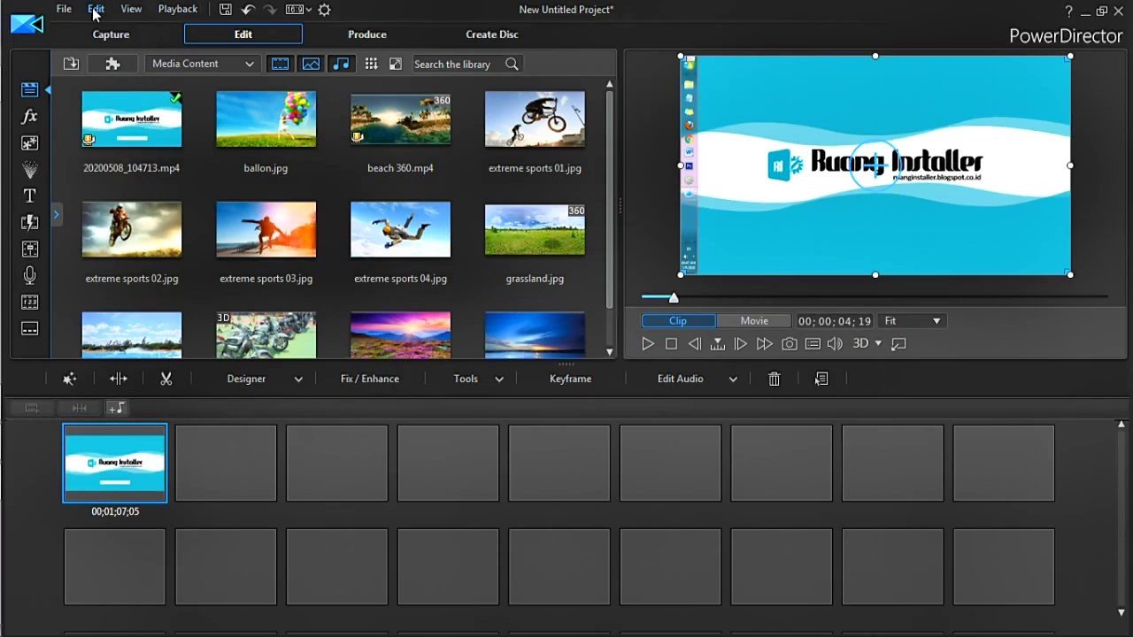
click(64, 10)
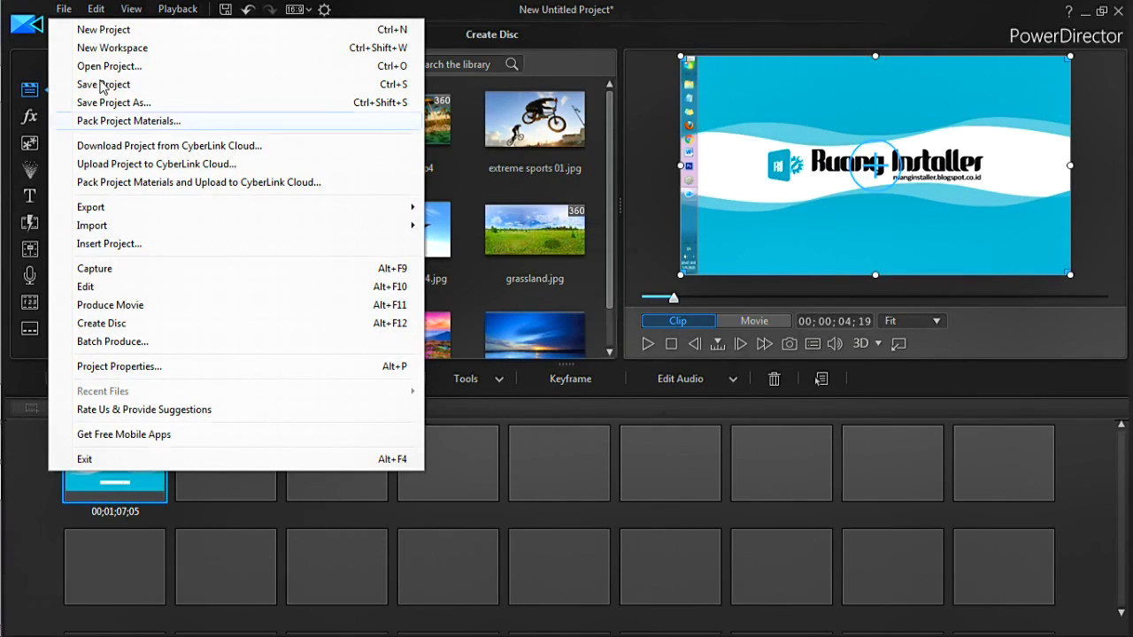
- Choose File > Produce Movie to reach the Produce page
click(162, 307)
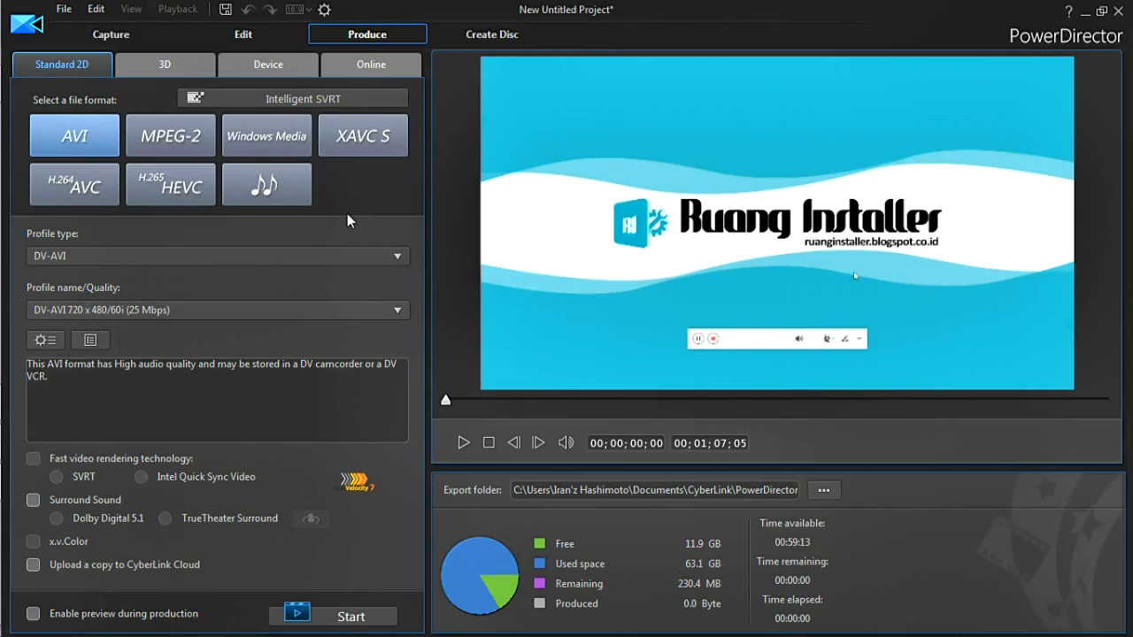
- Choose MPEG-2 with the 720 x 480/24p (8 Mbps) profile, United States (NTSC), Default profile type
click(246, 254)
click(245, 254)
click(187, 138)
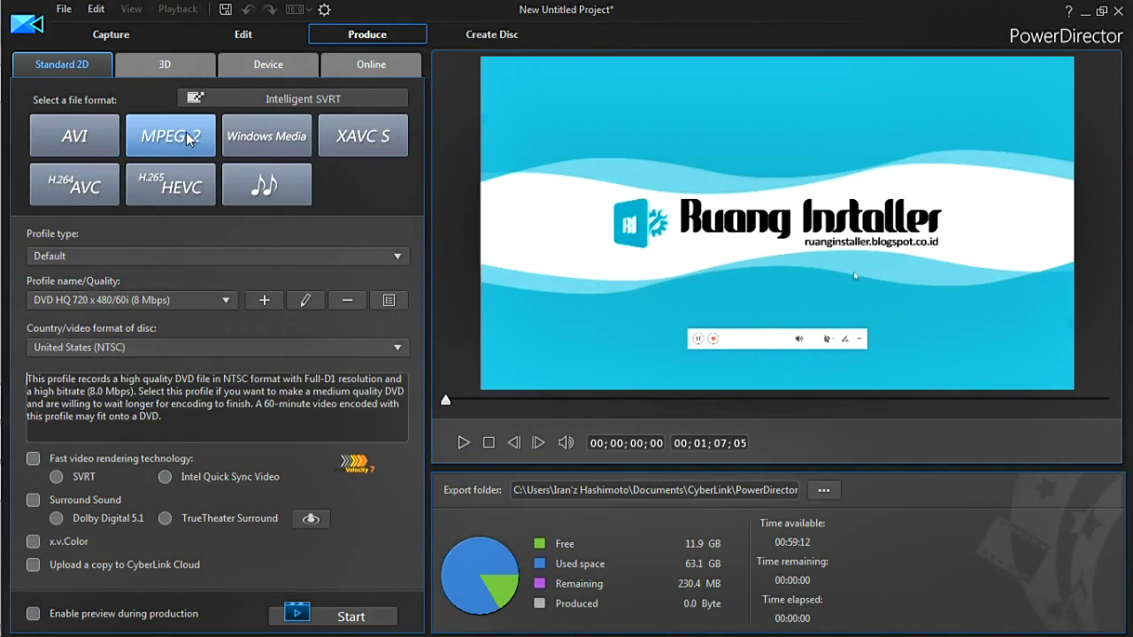
click(171, 301)
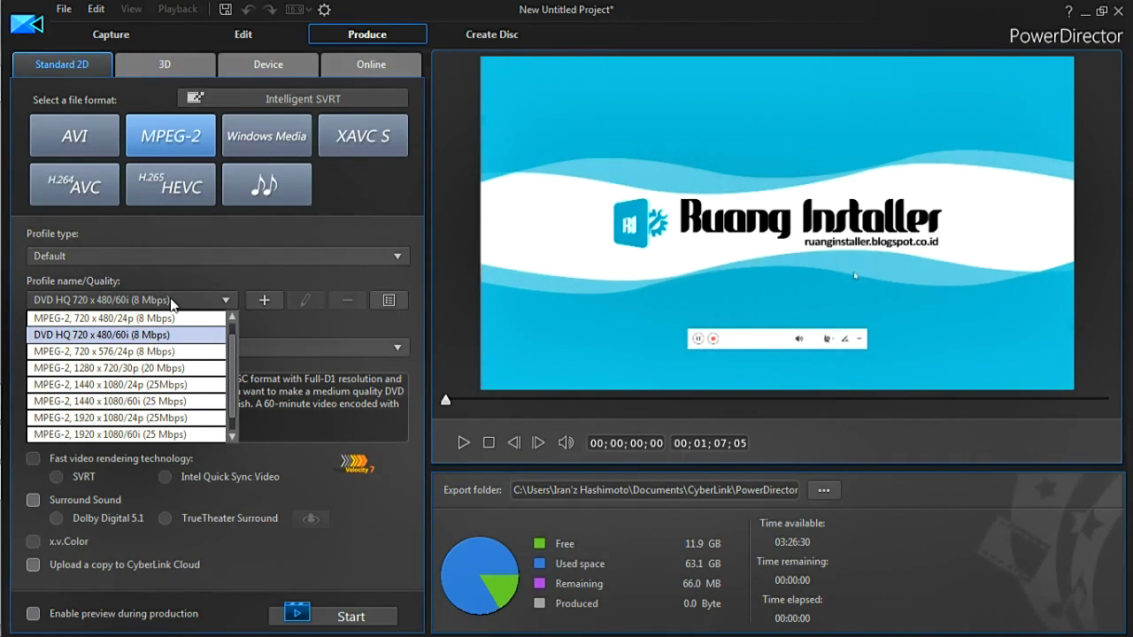
drag(234, 359, 235, 345)
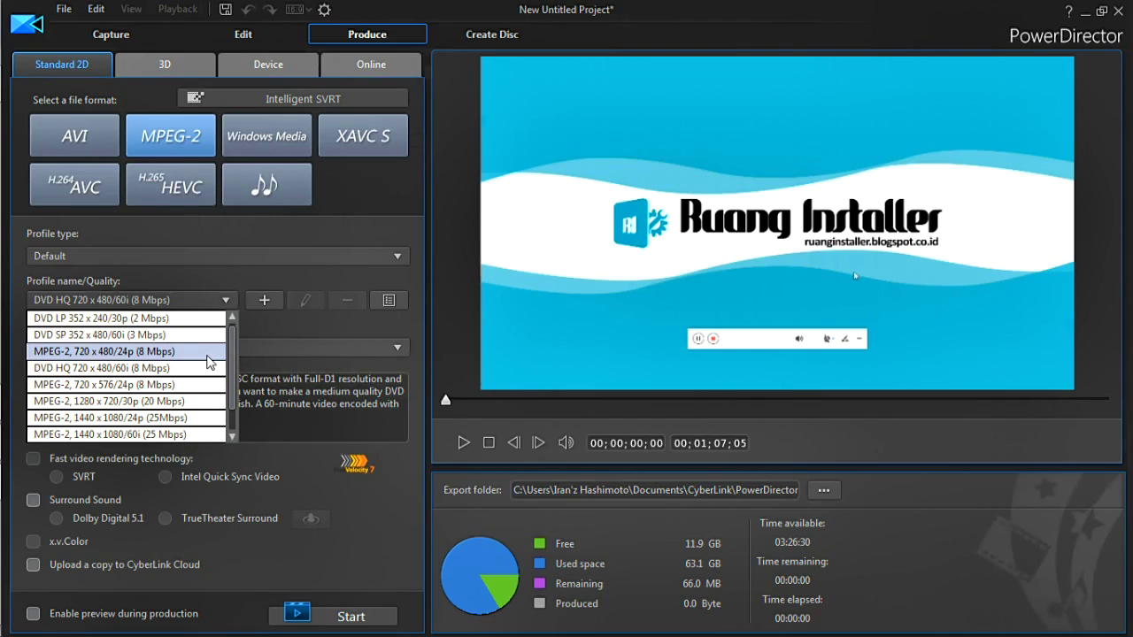
click(209, 352)
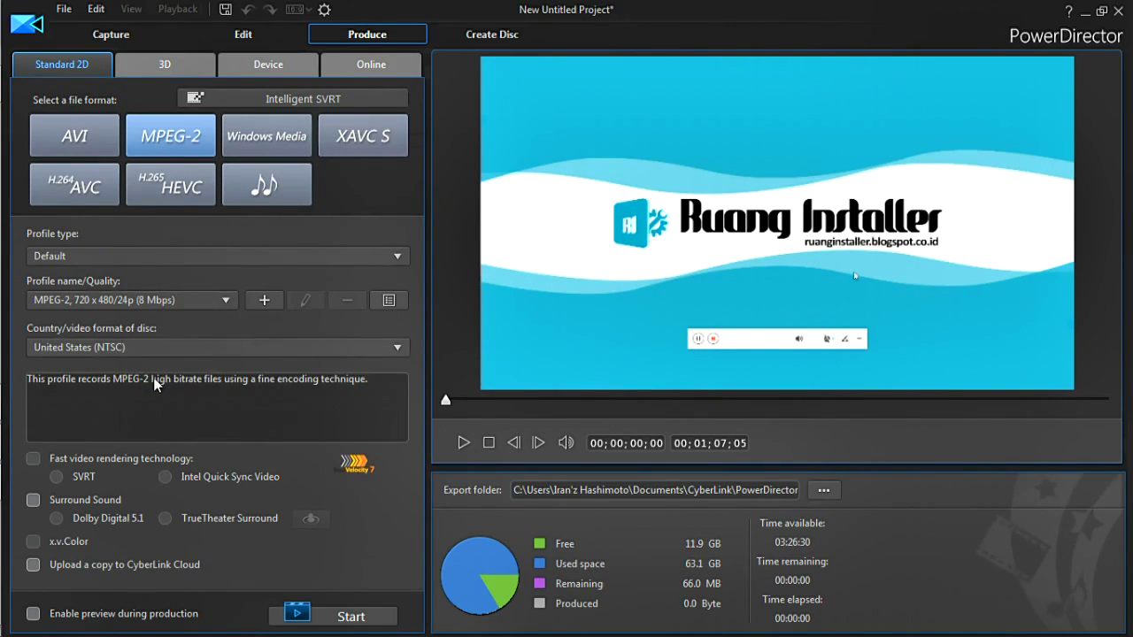
click(154, 347)
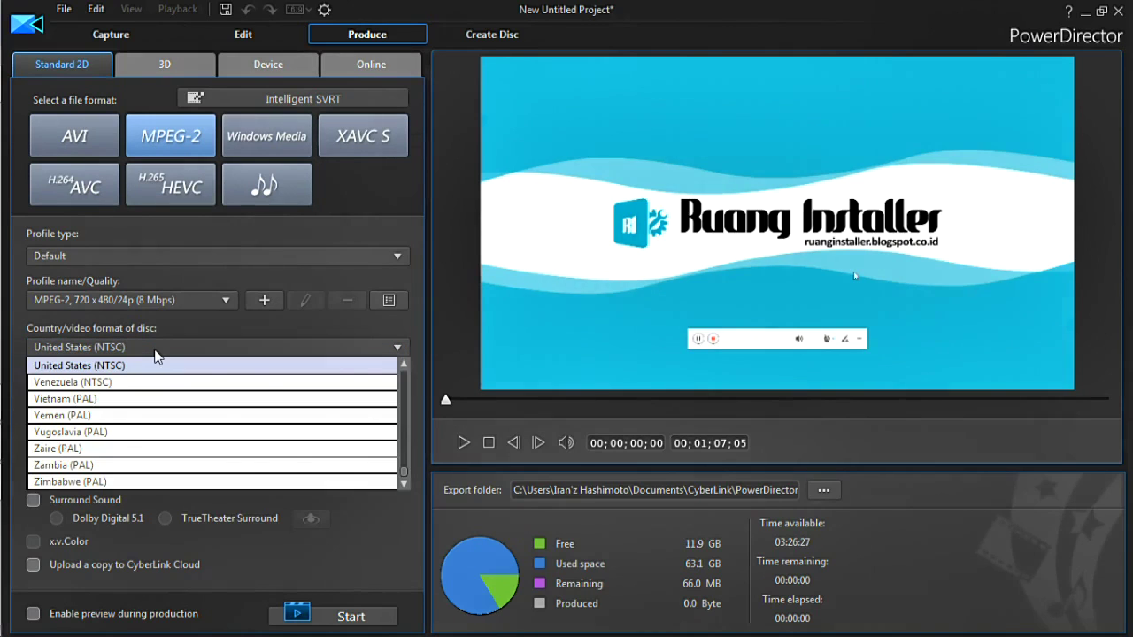
click(184, 354)
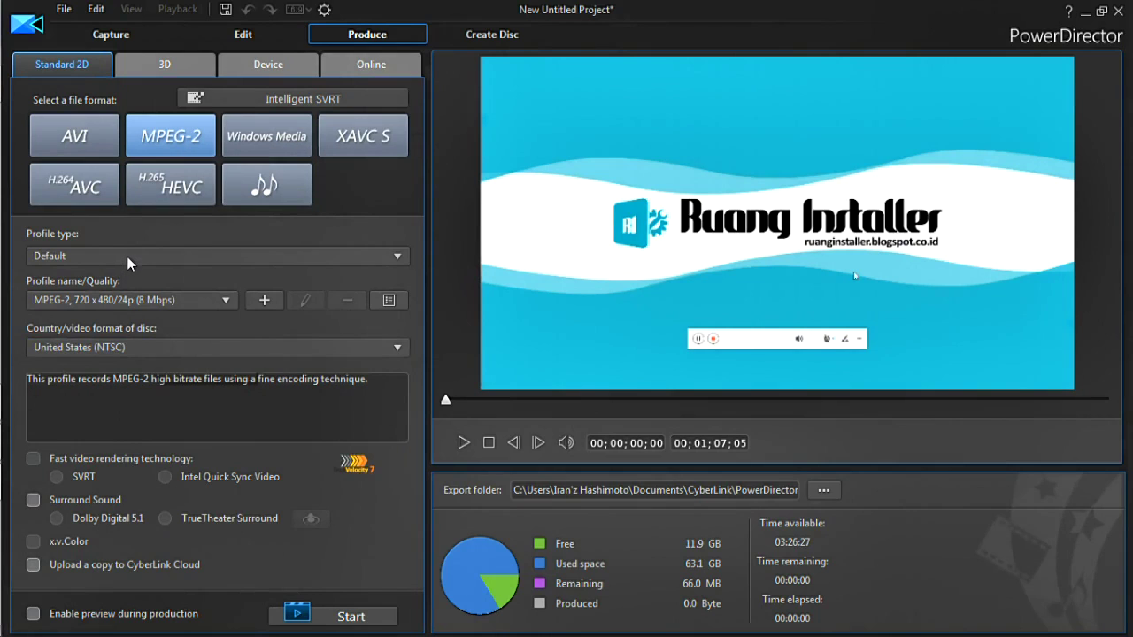
click(346, 256)
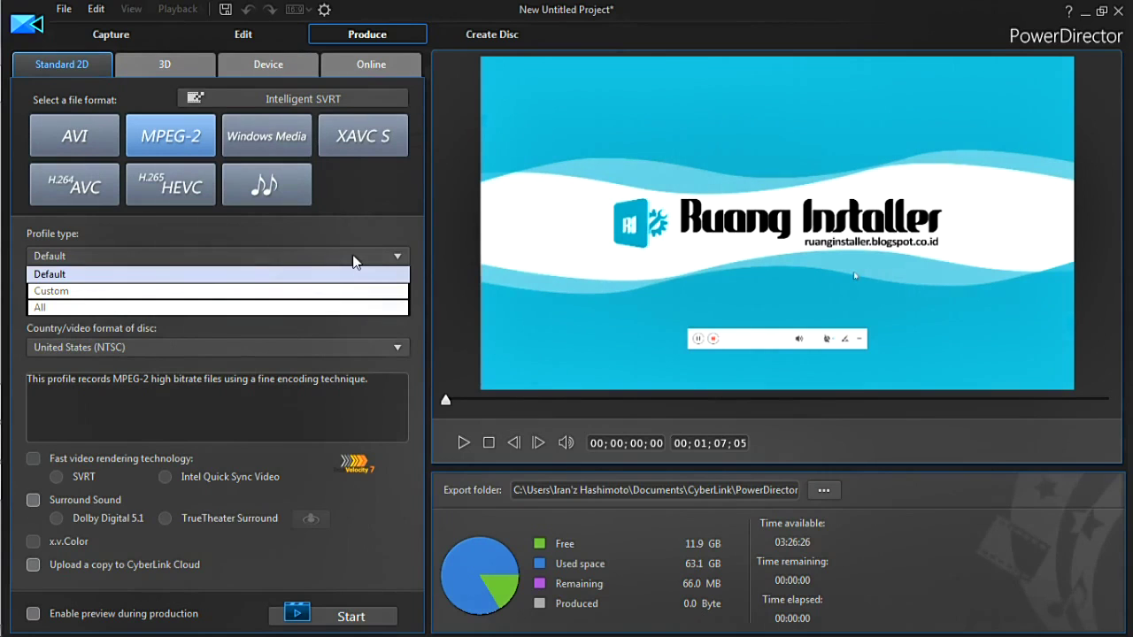
click(353, 257)
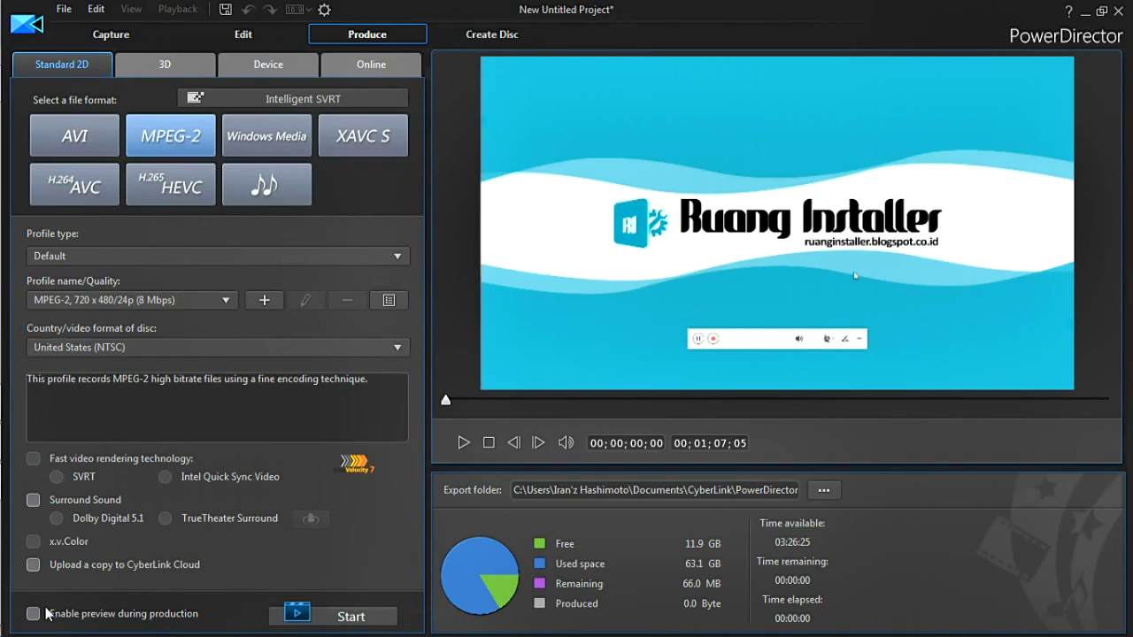
- Start producing the MPEG-2 movie
click(343, 620)
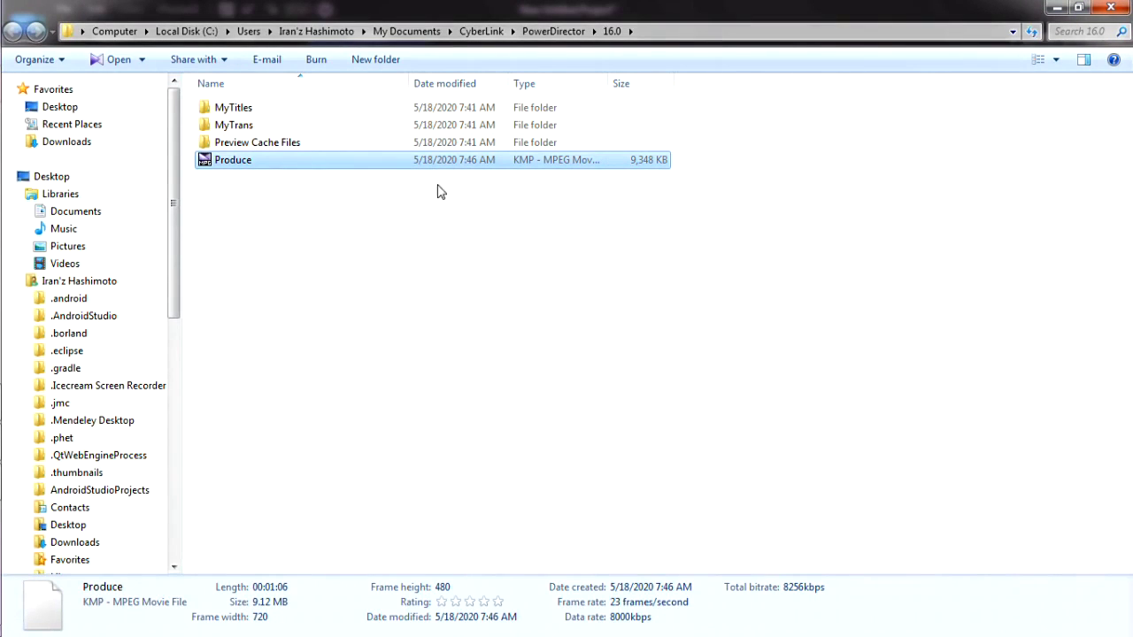
- Play Produce.mpg maximized in KMPlayer, then close the player
right_click(390, 160)
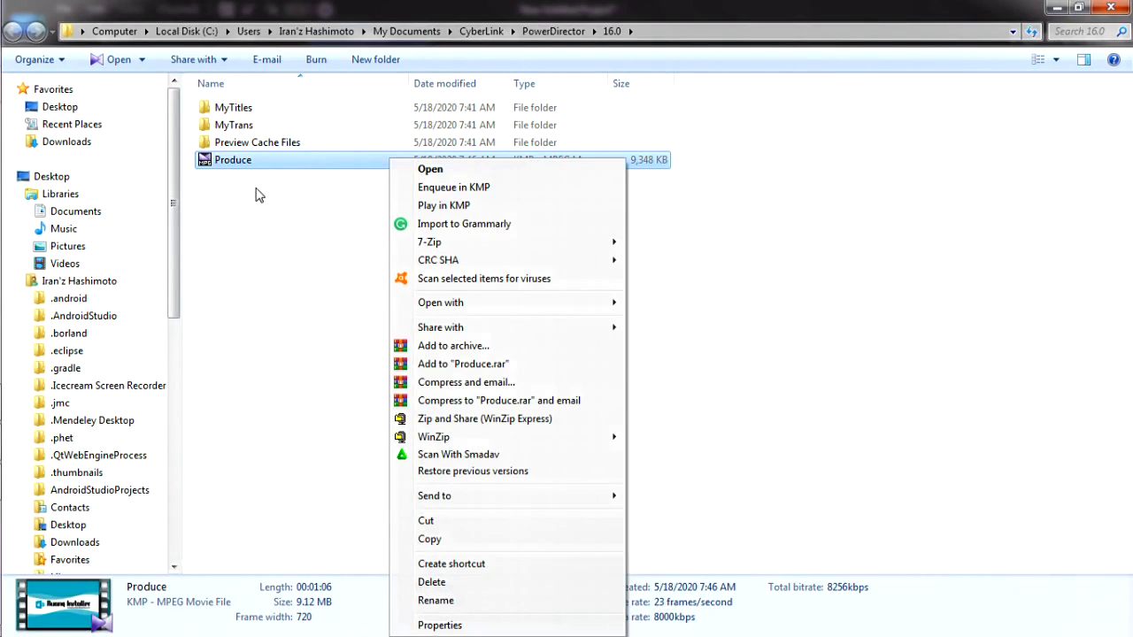
click(431, 170)
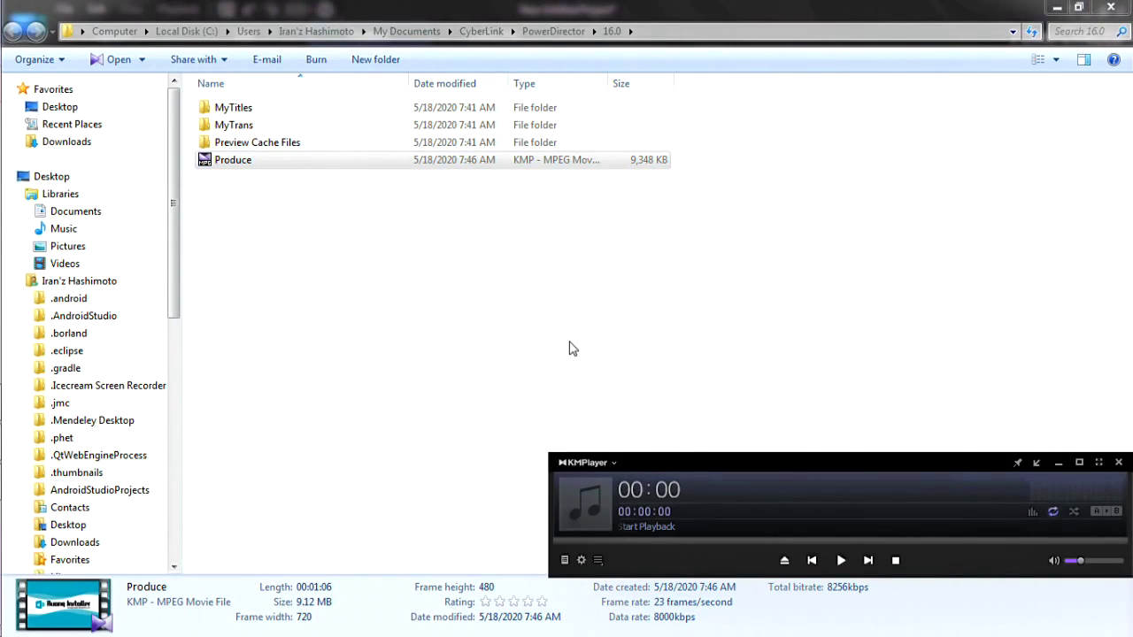
click(1079, 461)
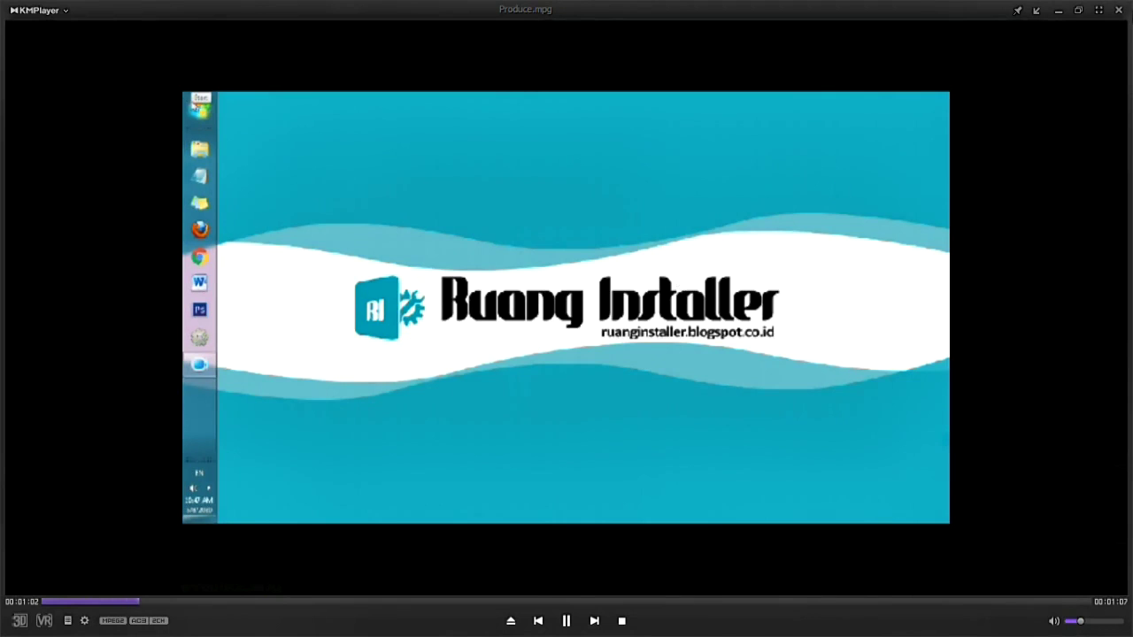
click(1120, 12)
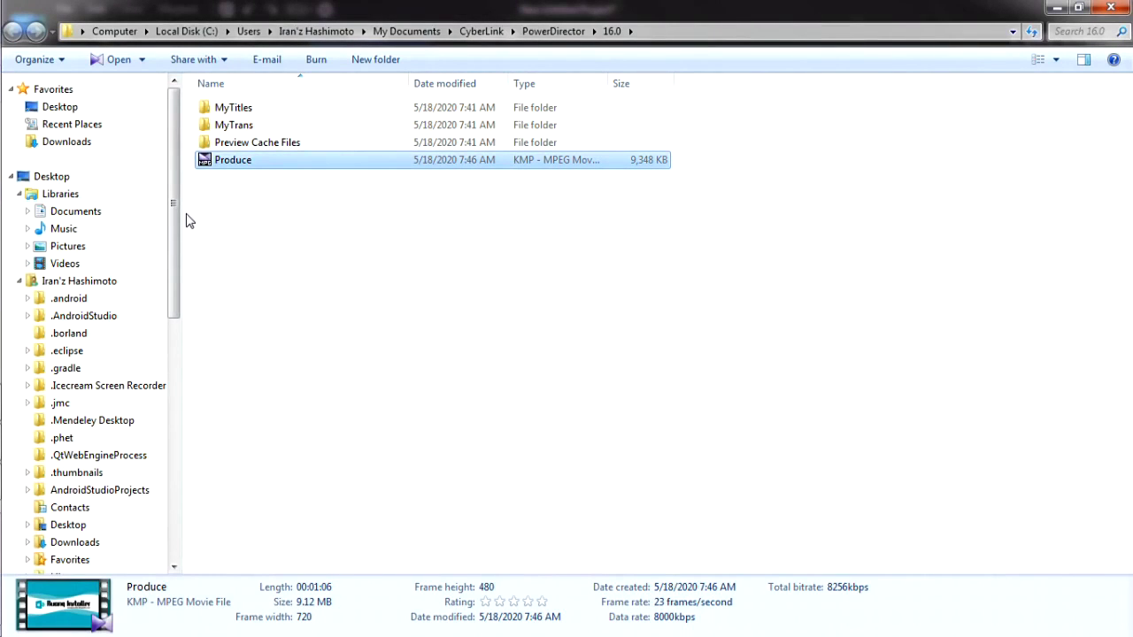
- Bring the CORE keygen window back from the taskbar
drag(176, 218, 174, 235)
mouse_move(5, 164)
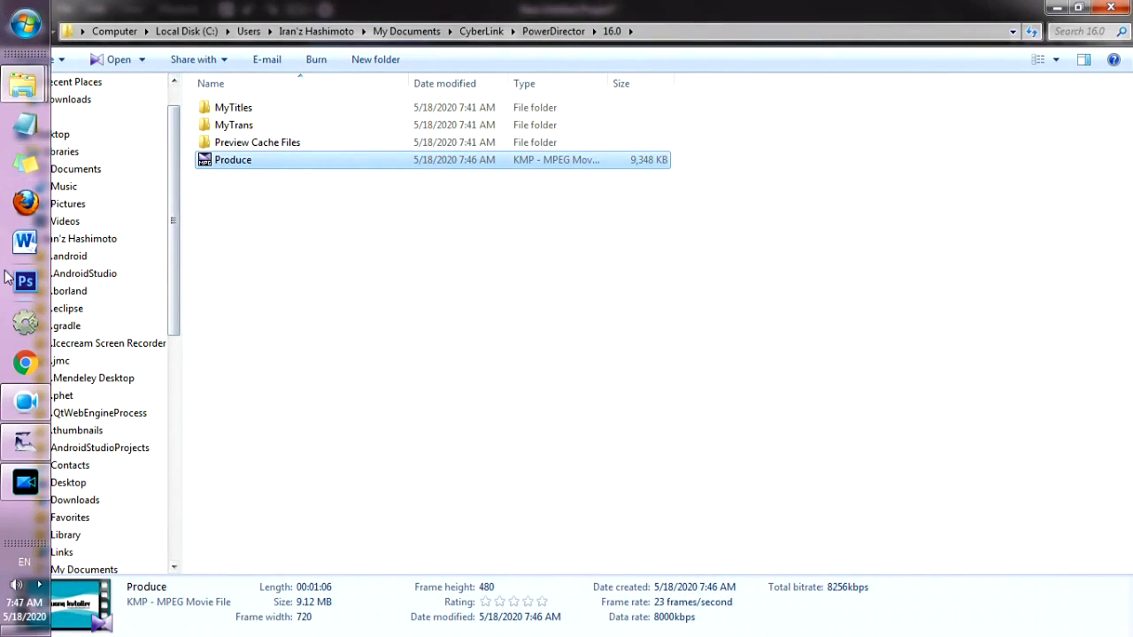
click(32, 441)
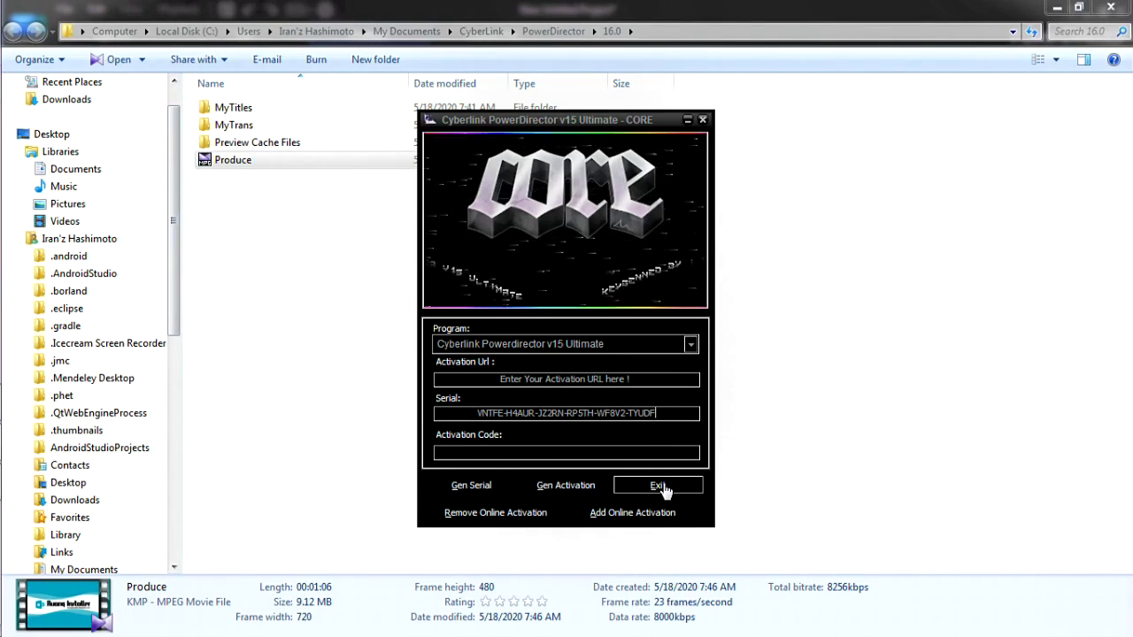
- Exit the keygen, then close PowerDirector 16, choosing No to discard the unsaved project
click(665, 490)
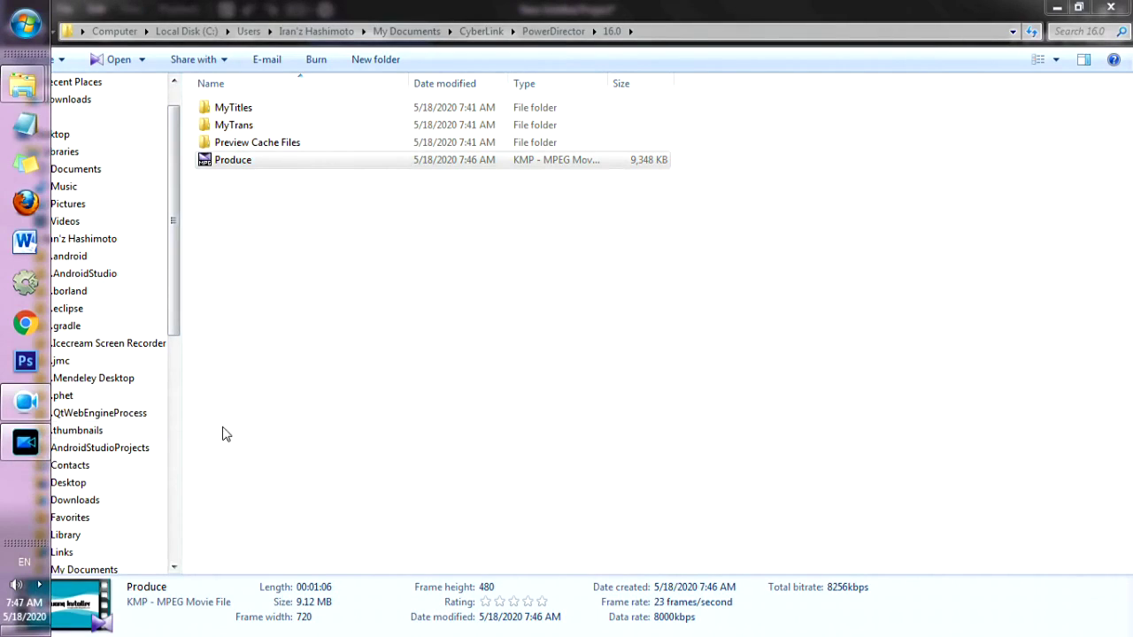
click(25, 452)
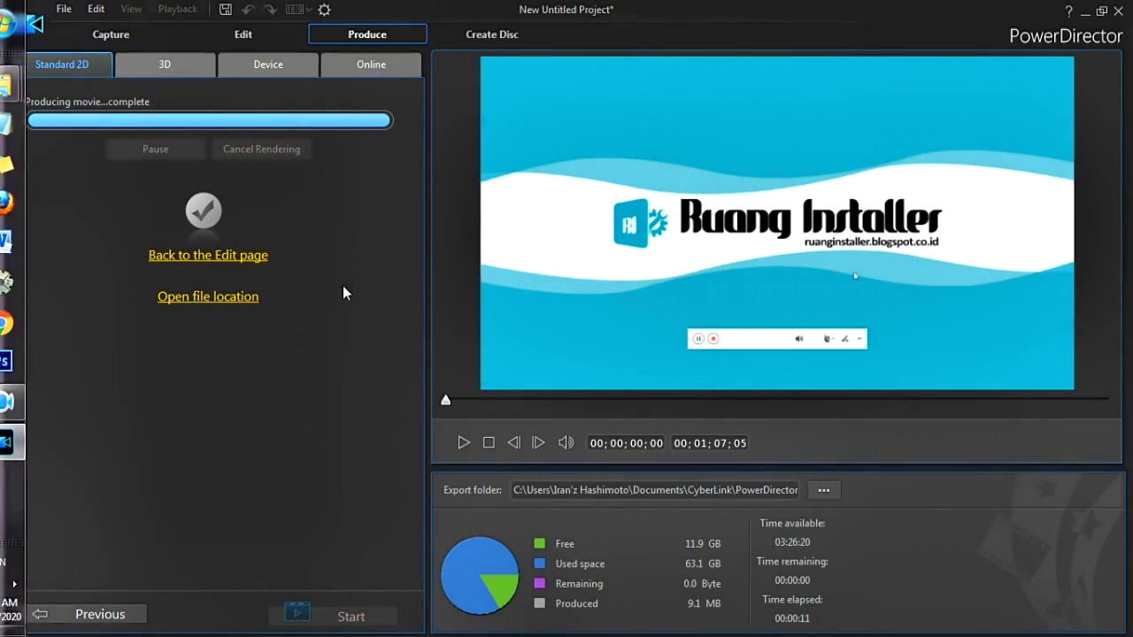
click(1123, 12)
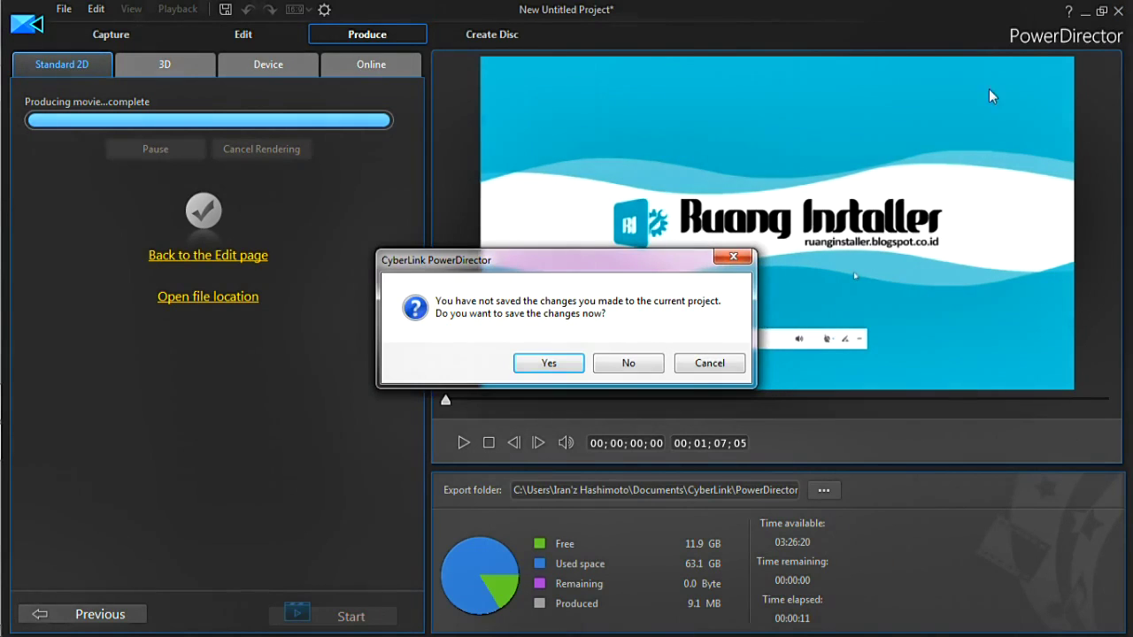
click(627, 364)
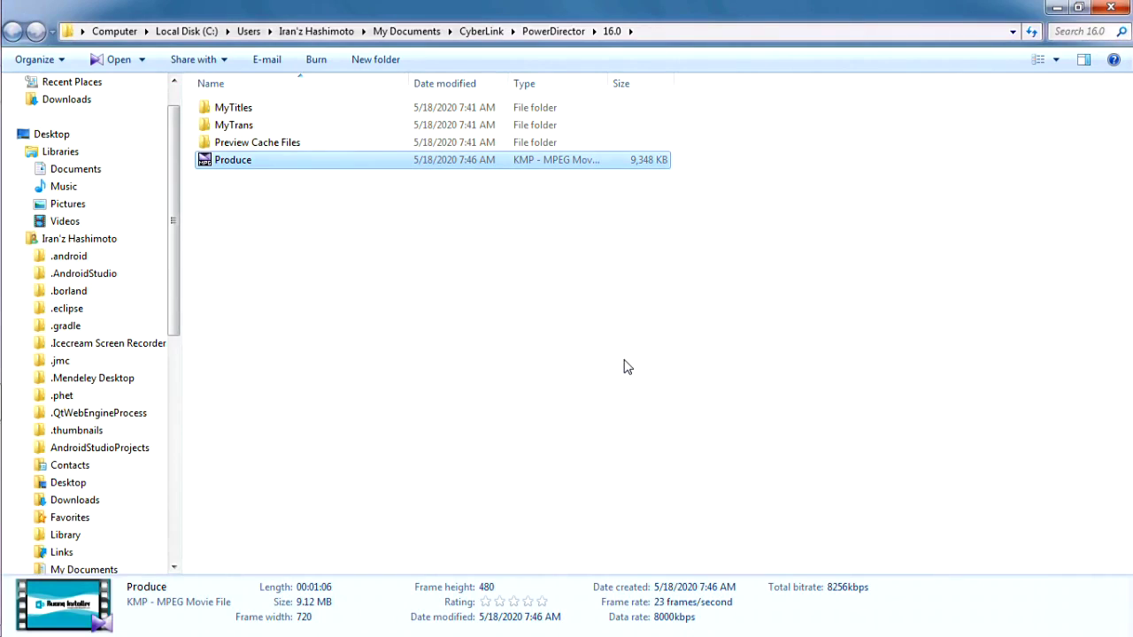